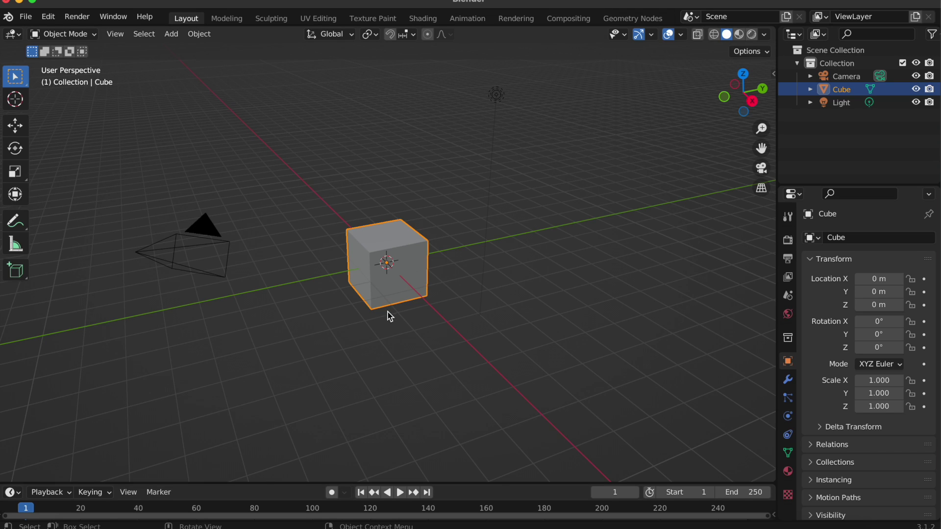
scroll(374, 308, up, 5)
scroll(375, 307, down, 4)
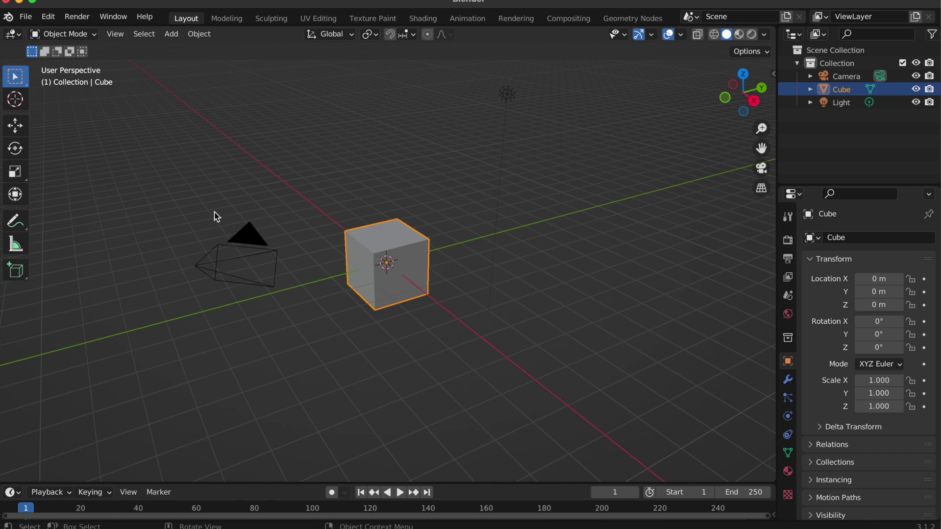
middle_drag(254, 278, 247, 300)
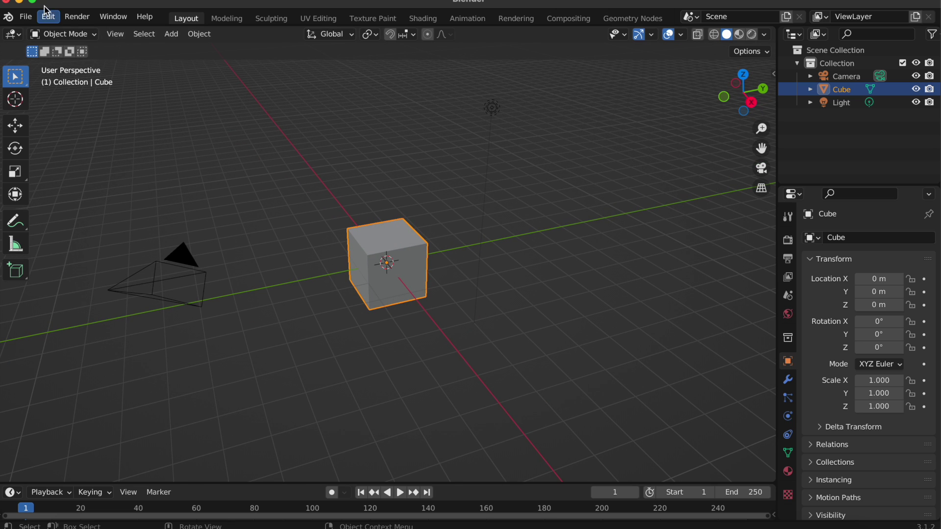
click(34, 17)
mouse_move(44, 22)
click(73, 32)
Delete the default cube from the scene
click(366, 248)
right_click(366, 248)
click(351, 451)
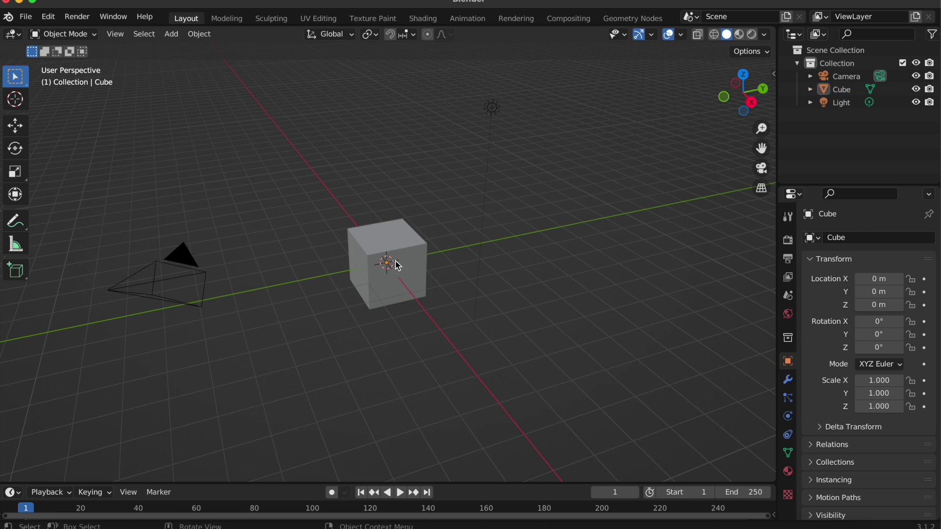
click(398, 265)
right_click(405, 275)
click(392, 292)
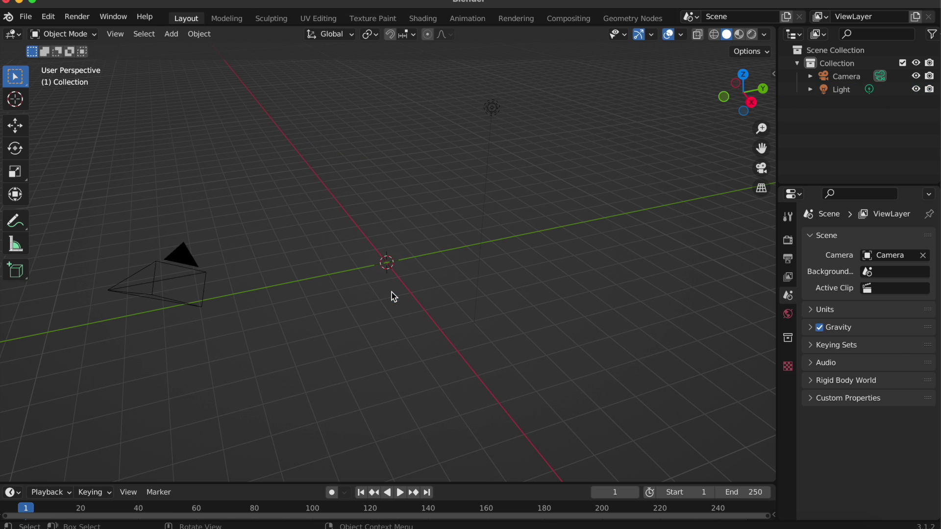
Delete the remaining camera and light so that the collection is empty
click(182, 271)
drag(92, 122, 631, 346)
click(431, 260)
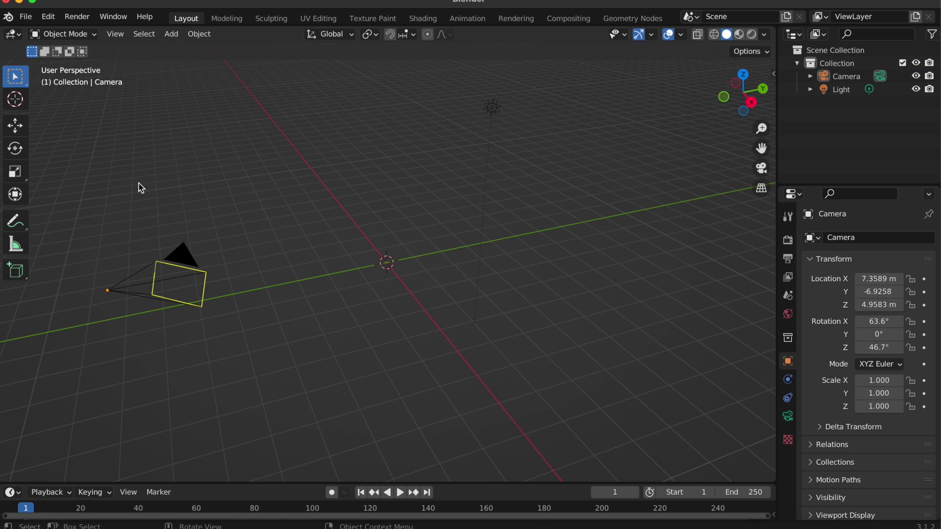
key(a)
key(x)
click(546, 361)
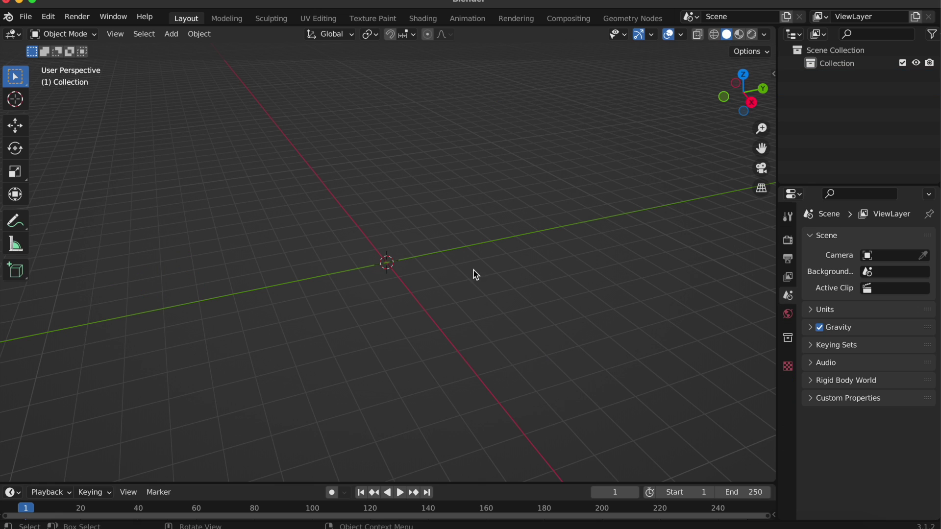
click(26, 17)
mouse_move(38, 30)
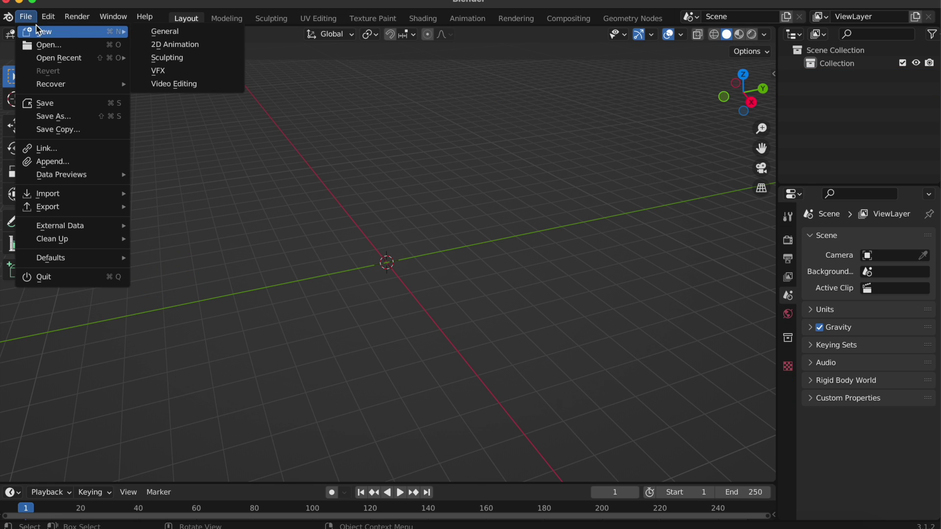
click(179, 33)
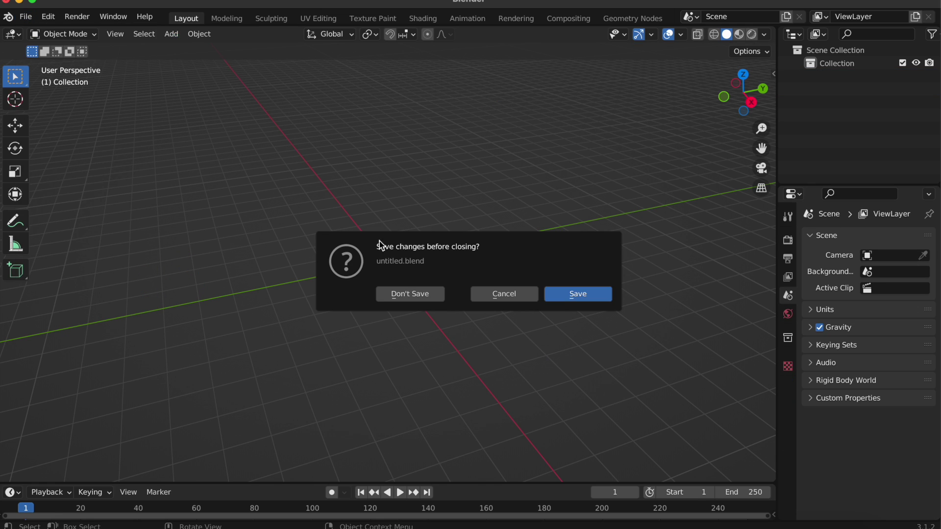
click(511, 294)
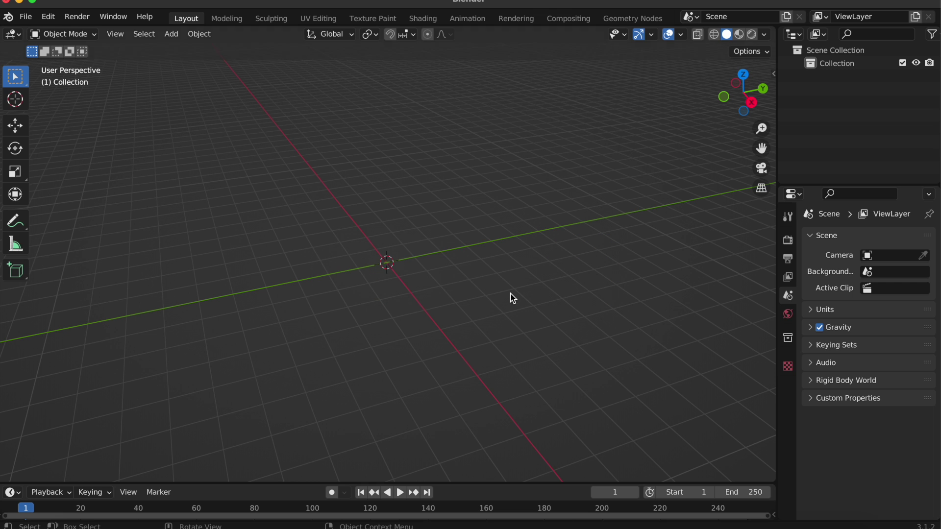
Add a plane mesh at the world origin
click(171, 34)
mouse_move(179, 46)
click(298, 47)
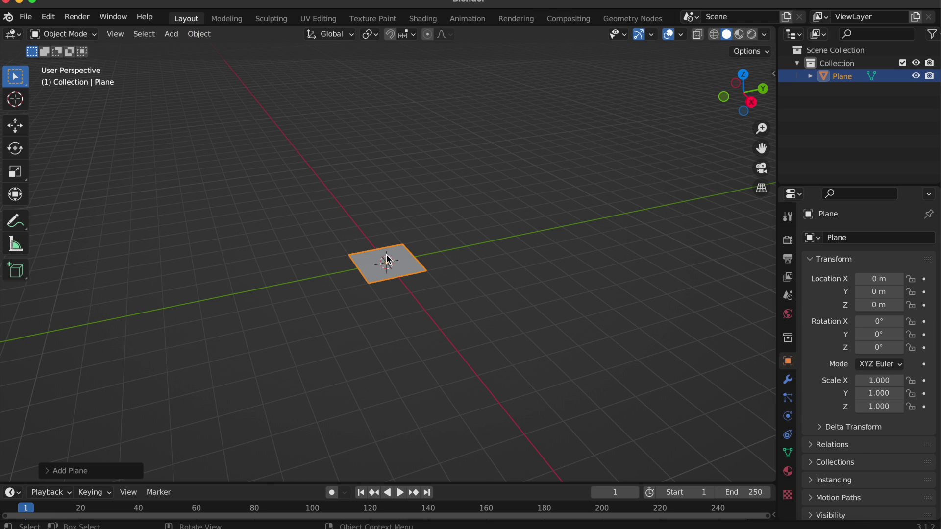
scroll(385, 264, up, 2)
scroll(386, 264, up, 5)
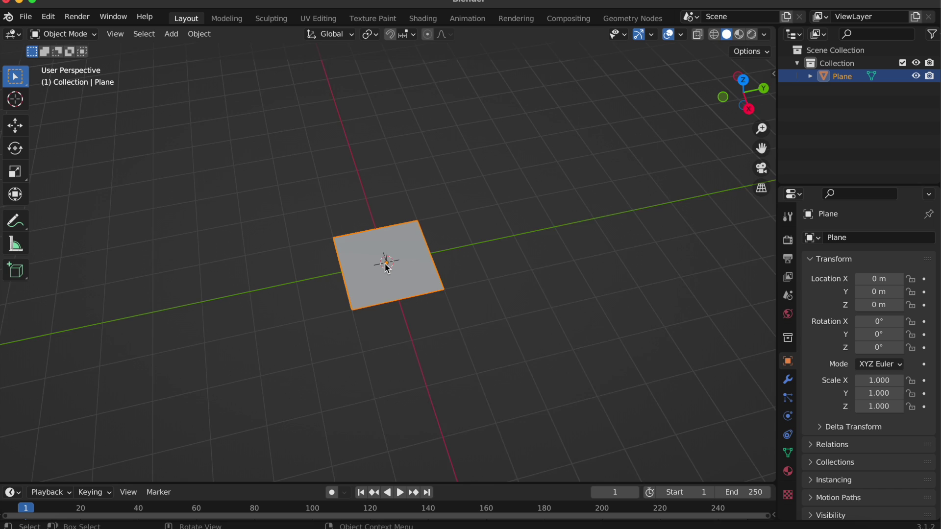
scroll(385, 264, left, 3)
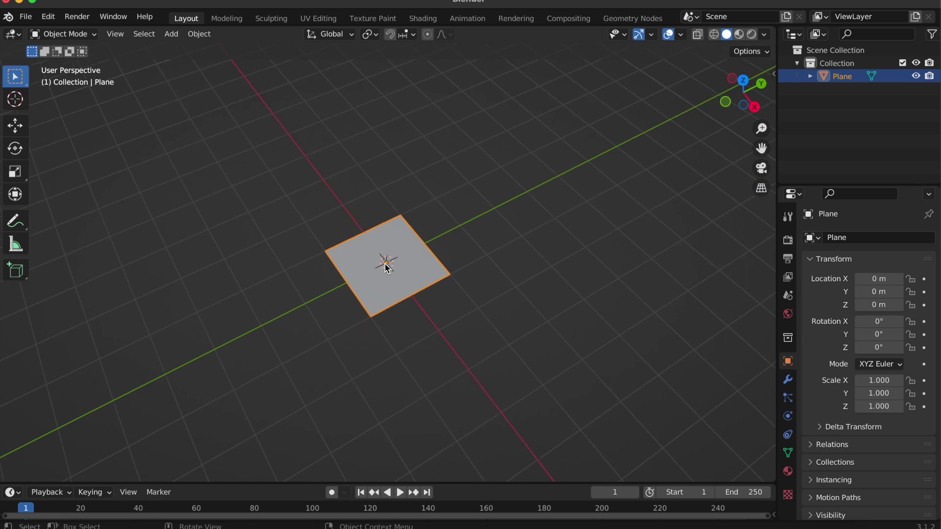
Scale the plane into a larger rectangle, to about 2.61 in X and Z and 4.07 in Y
click(22, 122)
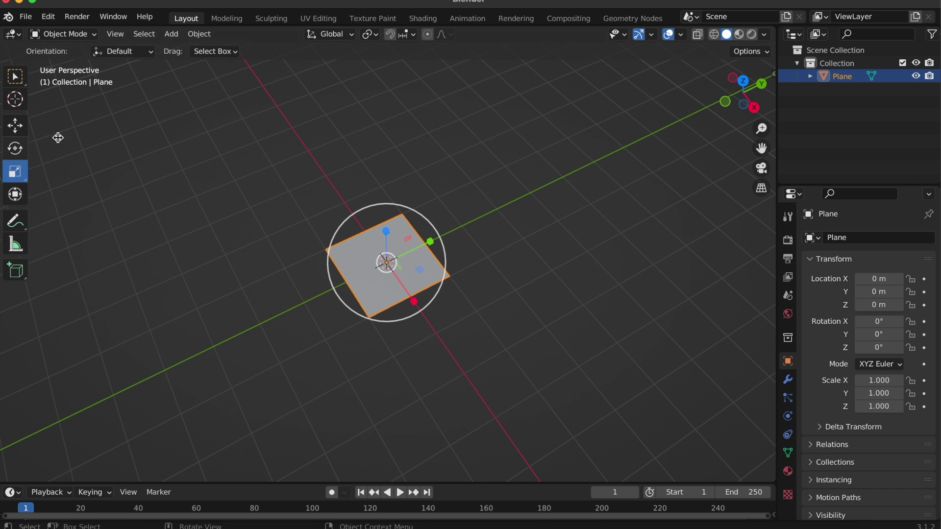
drag(57, 138, 84, 149)
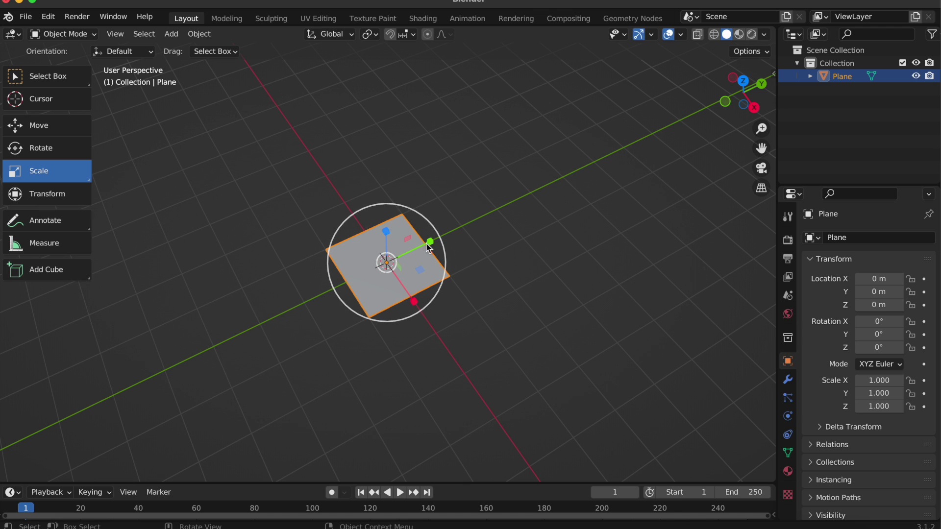
drag(427, 248, 453, 229)
key(s)
click(329, 182)
scroll(618, 311, down, 2)
scroll(611, 305, down, 5)
click(610, 305)
click(389, 265)
Add a UV sphere at the origin, in the middle of the plane
click(172, 34)
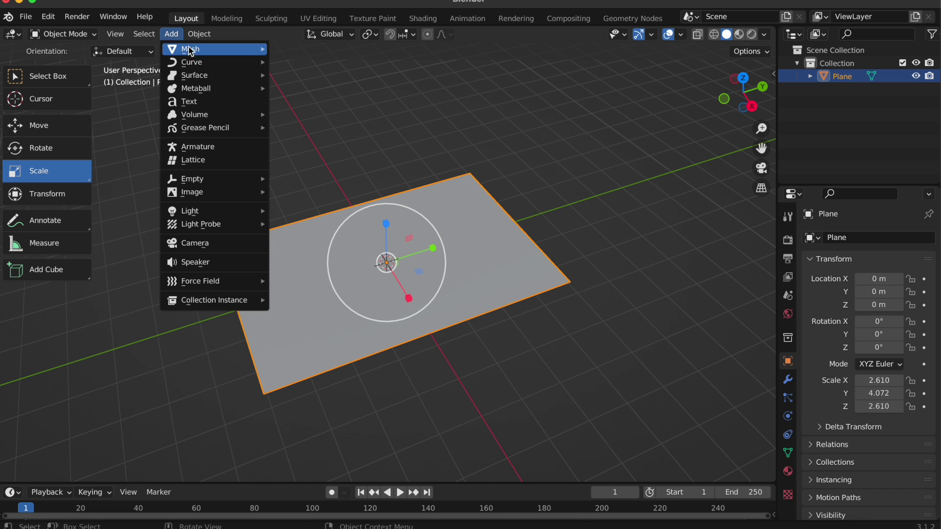
mouse_move(195, 54)
click(351, 93)
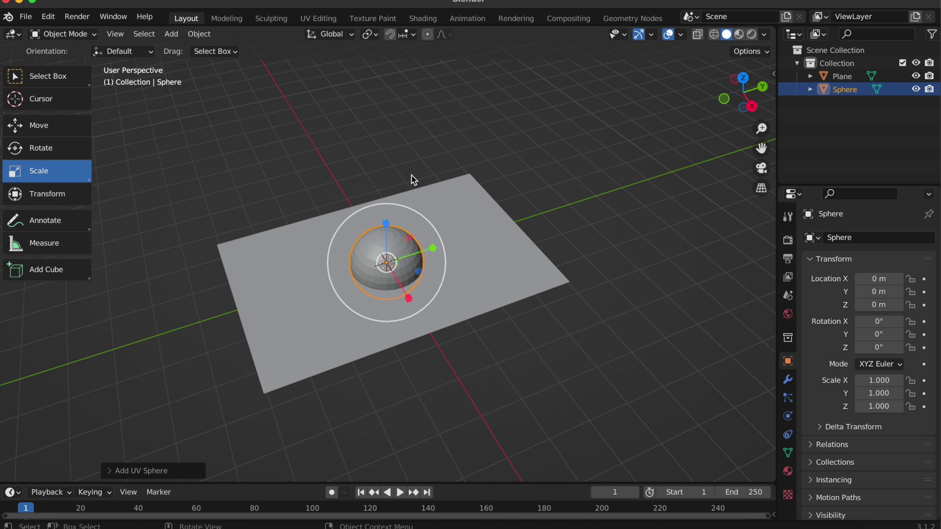
click(593, 243)
scroll(463, 257, left, 10)
scroll(464, 257, down, 5)
scroll(463, 256, right, 5)
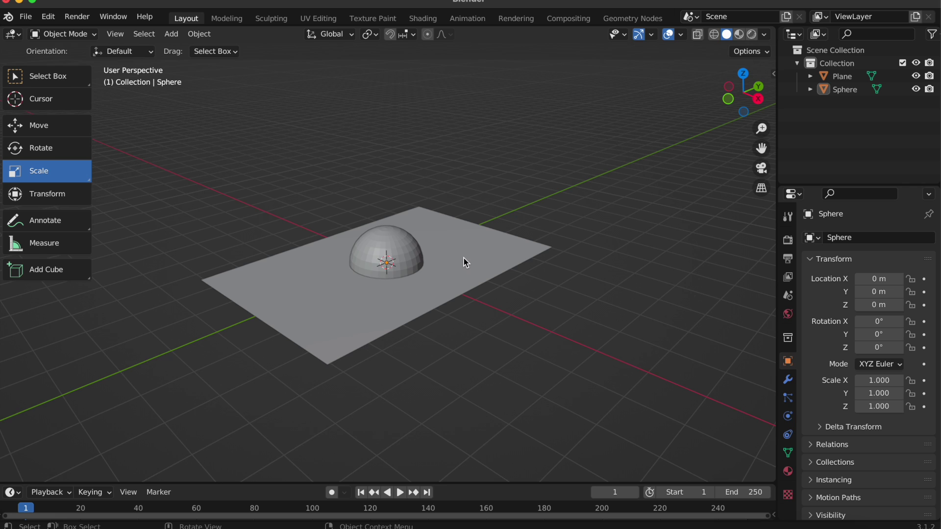
Add a second UV sphere at the origin, coinciding with the first one
click(54, 82)
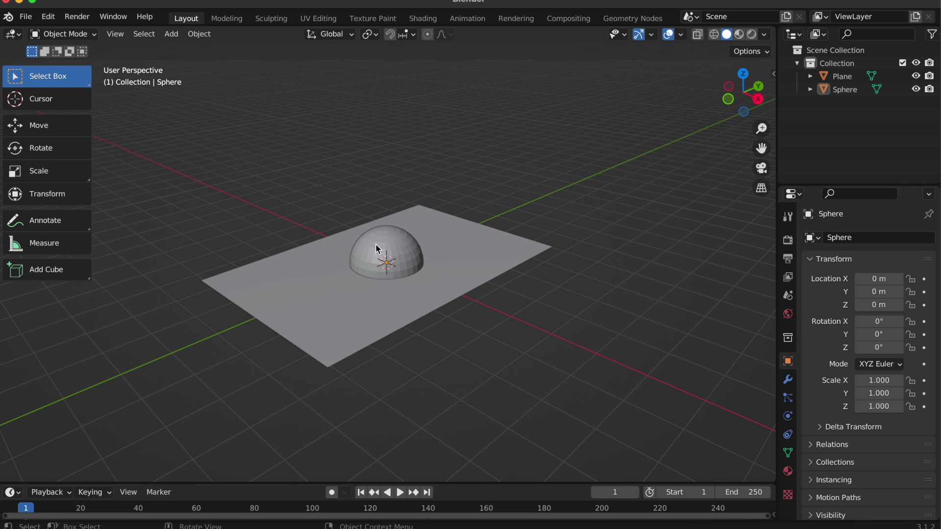
click(375, 243)
click(174, 38)
mouse_move(187, 51)
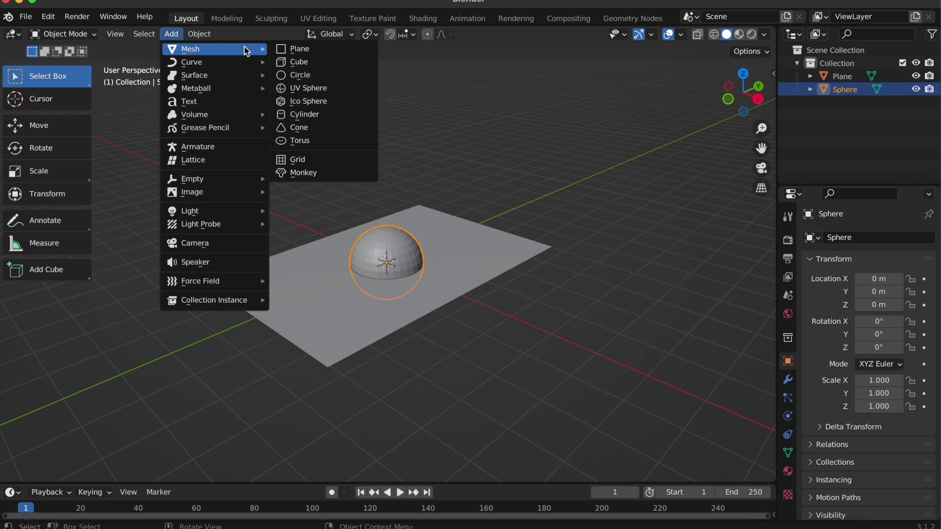
click(307, 88)
Copy the first sphere and paste a duplicate of it in the same place
click(171, 33)
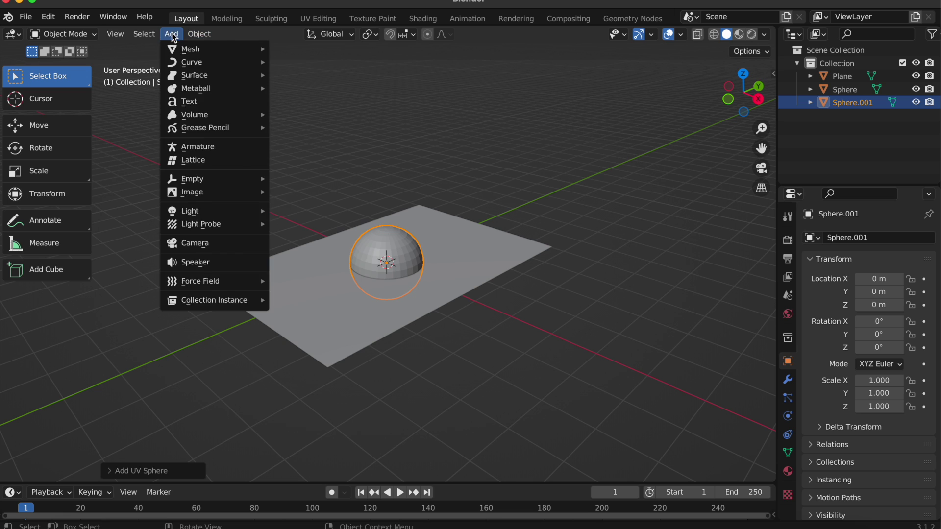
click(386, 245)
click(199, 33)
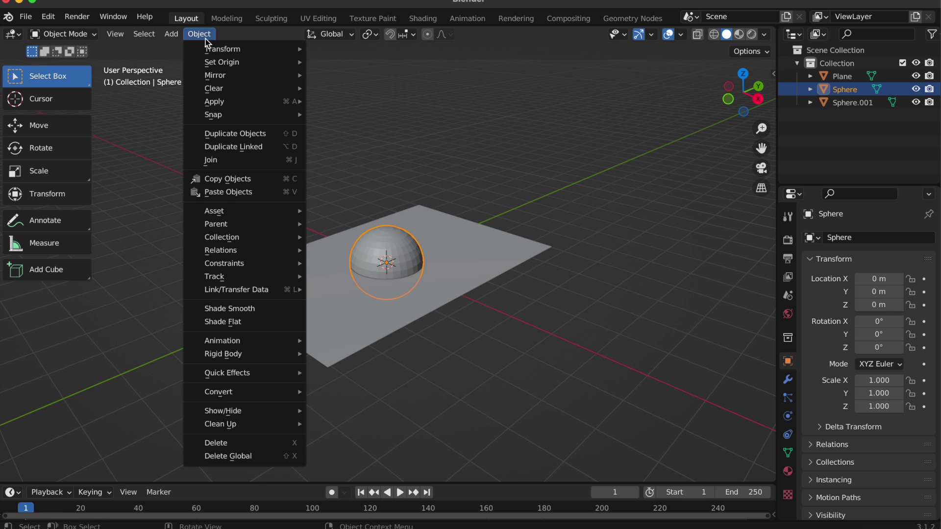
click(250, 179)
click(368, 248)
click(199, 33)
click(243, 192)
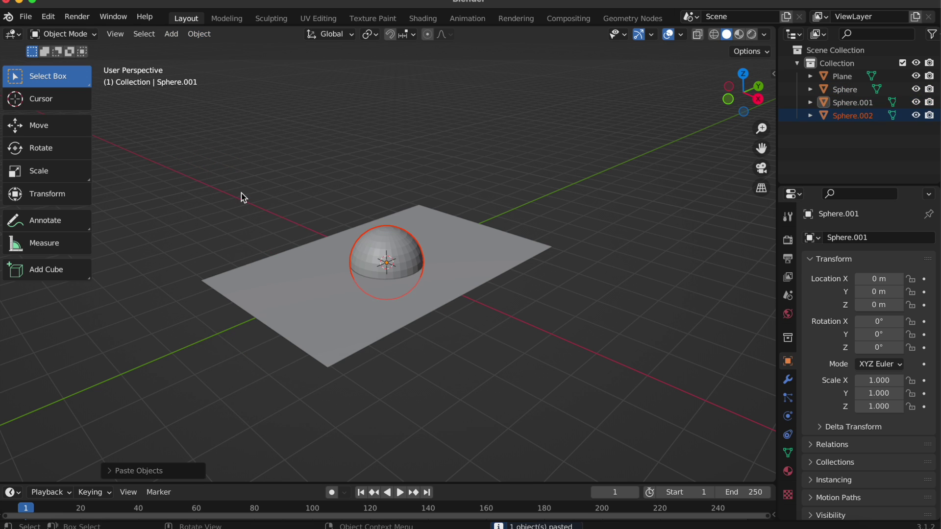
Raise the pasted sphere to about 1.12 m in Z and scale it down uniformly to about 0.82
click(49, 126)
drag(386, 223, 387, 181)
click(87, 170)
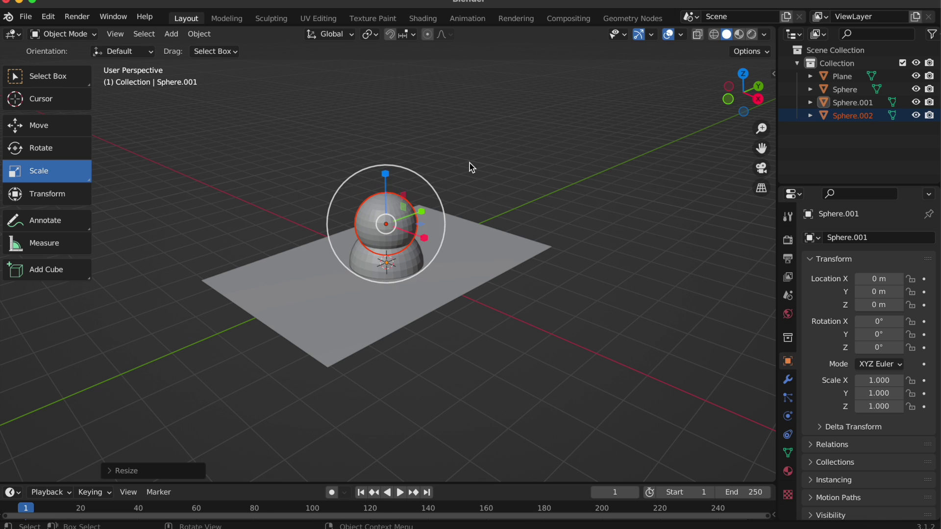
click(470, 162)
Set the viewport shading color to Random so each object has its own color
click(763, 35)
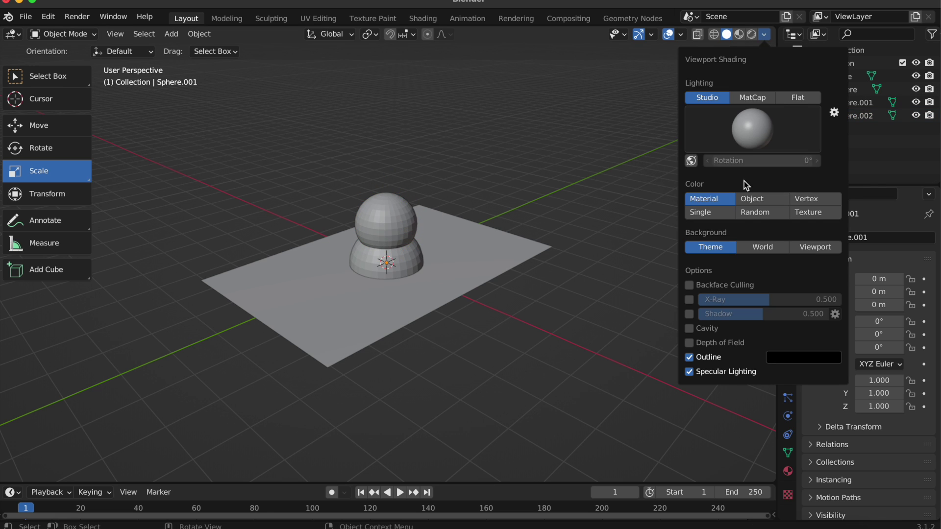
click(754, 212)
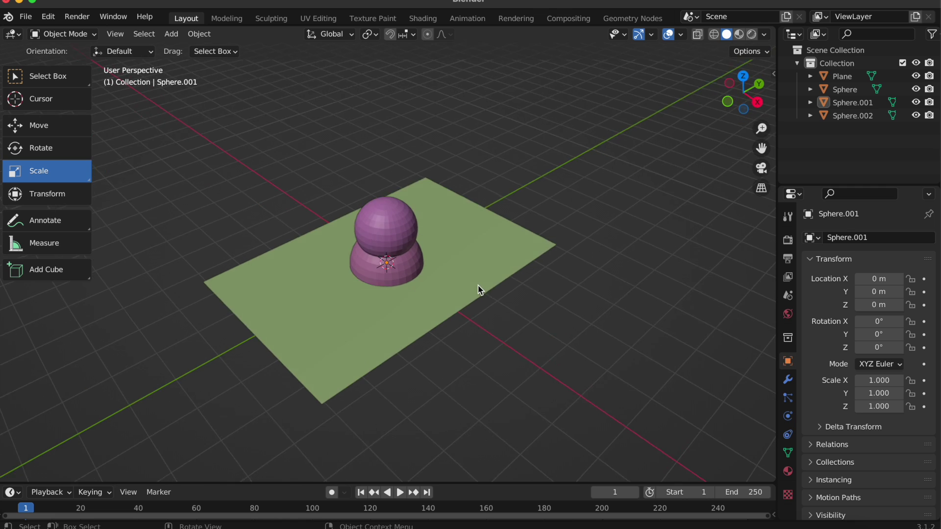
Try to copy and paste the upper sphere
click(192, 33)
click(228, 180)
click(401, 231)
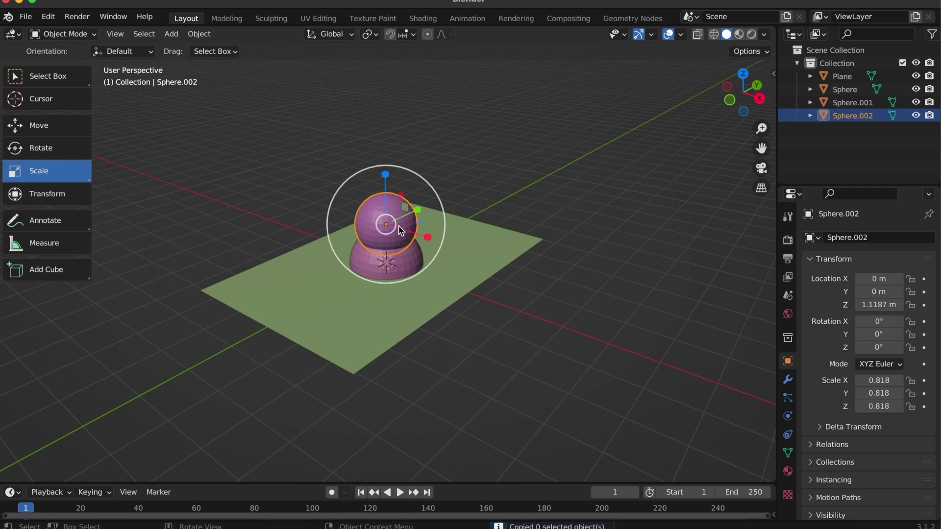
click(199, 33)
click(254, 192)
Lower the upper sphere along Z to about 0.97 m so it sinks into the sphere below
click(39, 126)
mouse_move(384, 183)
mouse_down()
mouse_move(385, 162)
mouse_move(384, 175)
mouse_up()
click(383, 195)
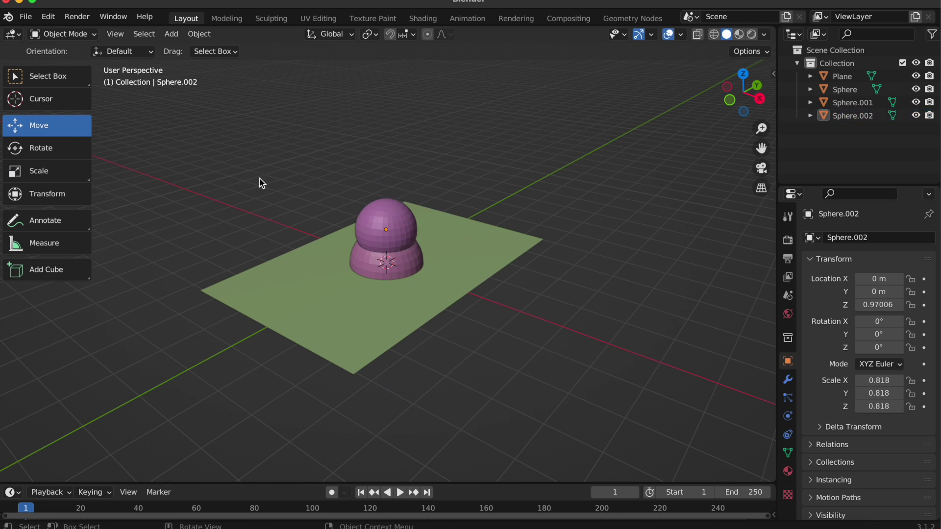
Duplicate the upper sphere by copy and paste, and raise one of the two along Z to about 1.96 m
click(196, 34)
click(408, 239)
click(199, 34)
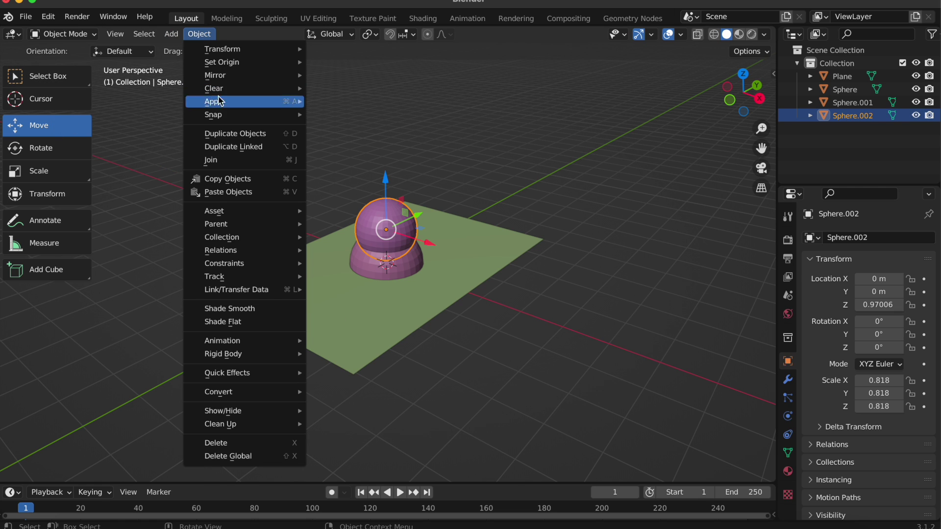
click(242, 179)
click(358, 191)
click(392, 217)
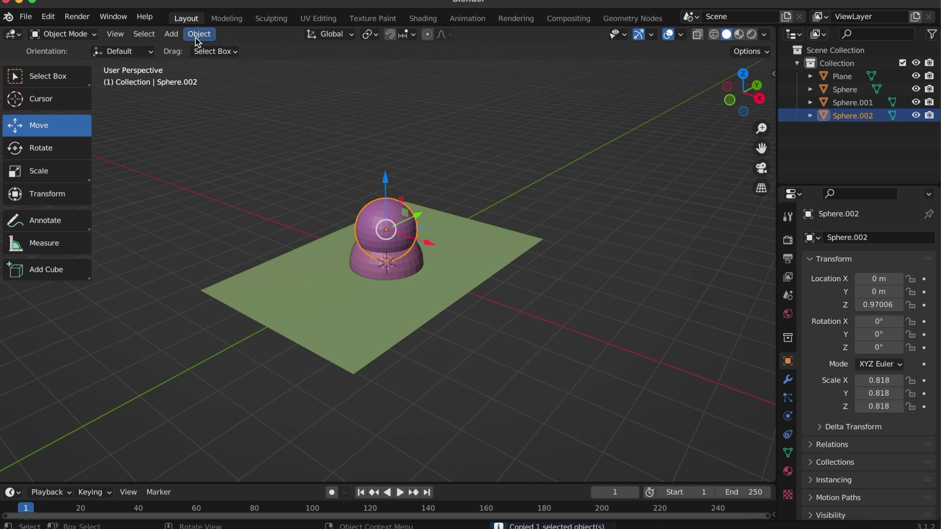
click(199, 34)
click(233, 192)
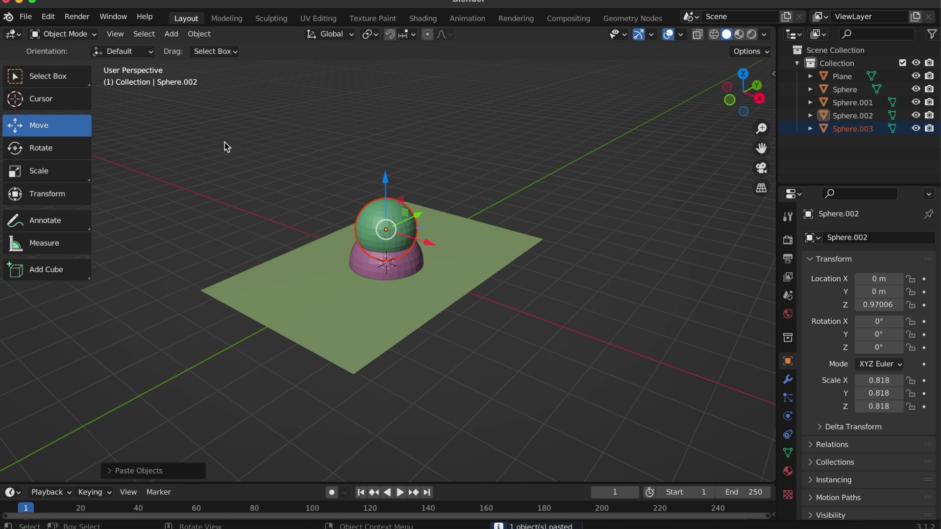
click(392, 219)
drag(385, 183, 387, 140)
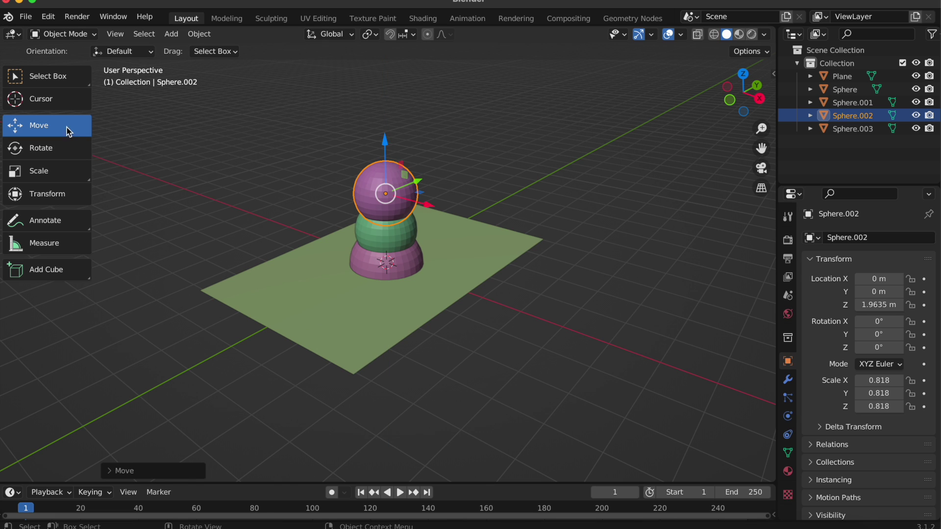
Scale the topmost sphere down to about 0.62 in X and Y and 0.56 in Z
click(84, 177)
drag(387, 145, 386, 150)
drag(434, 222, 418, 212)
key(s)
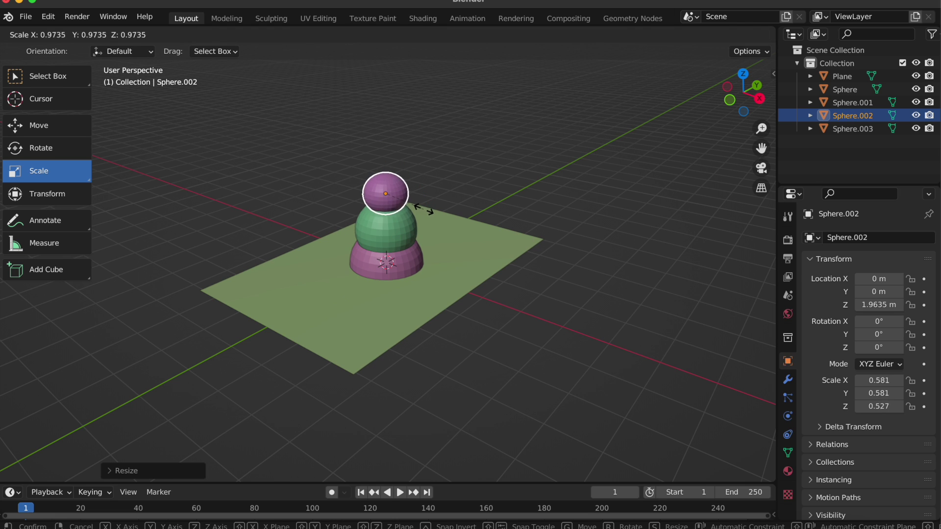
click(422, 235)
click(389, 244)
click(390, 185)
click(415, 225)
click(410, 195)
Lower the topmost sphere along Z to about 1.75 m so it rests on the middle sphere
key(shift+space)
key(g)
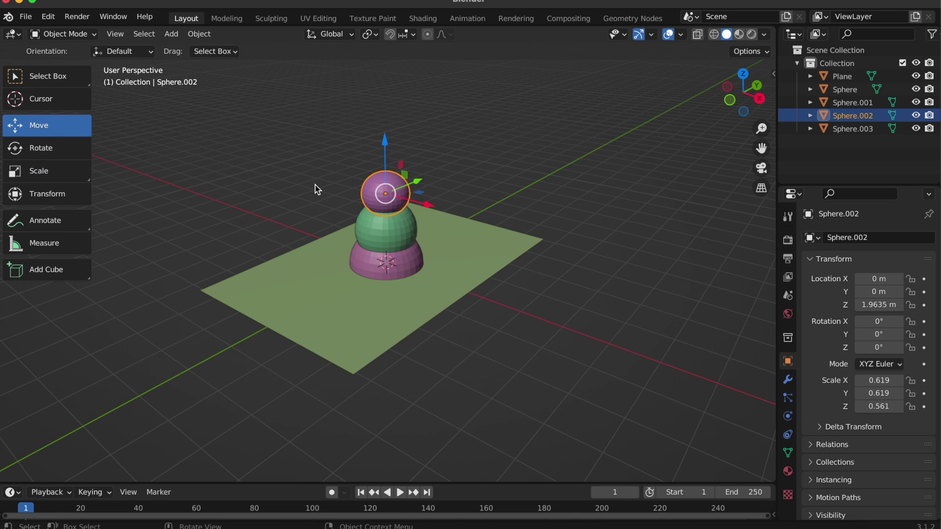
drag(385, 147, 395, 161)
drag(431, 211, 430, 207)
click(497, 169)
View the stacked spheres straight from the back in orthographic projection
scroll(498, 169, right, 5)
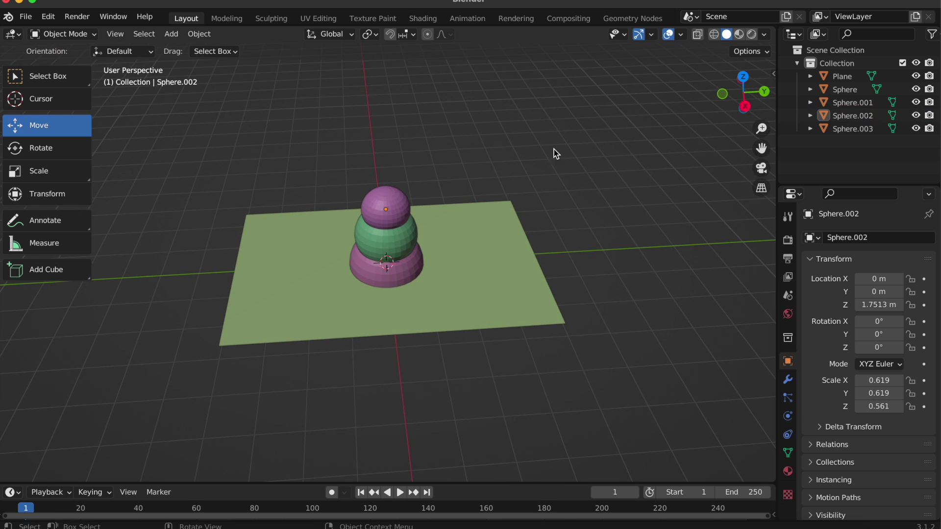
click(725, 95)
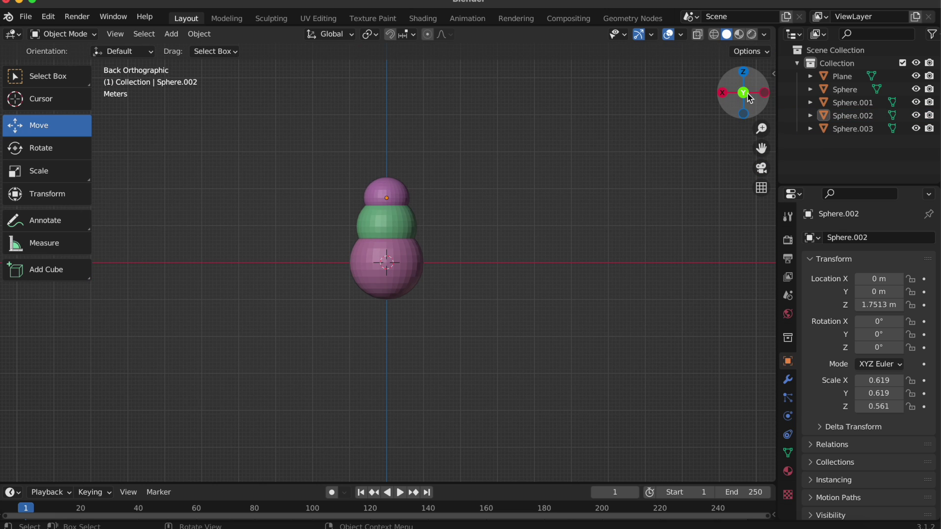
Add a cylinder mesh and raise it along Z to about 3.41 m, above the stacked spheres
click(744, 73)
drag(744, 89, 637, 172)
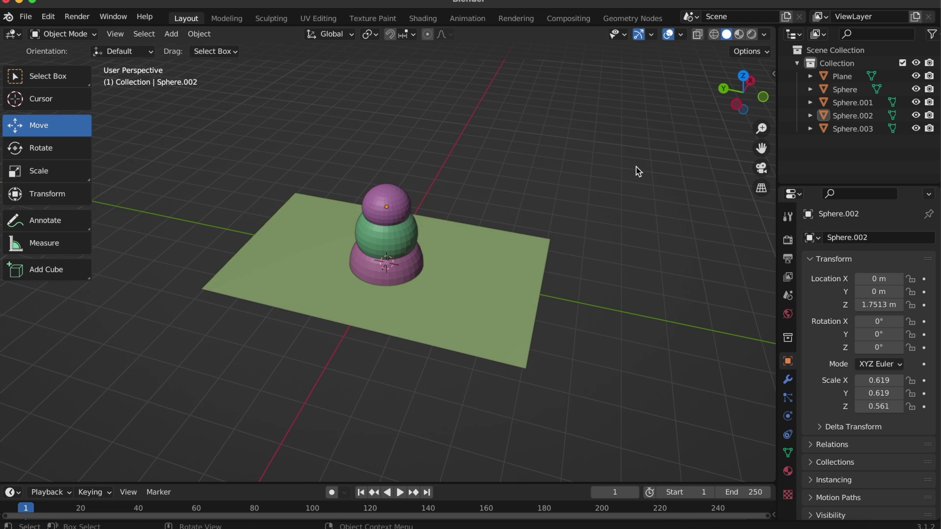
click(393, 206)
click(171, 34)
mouse_move(195, 54)
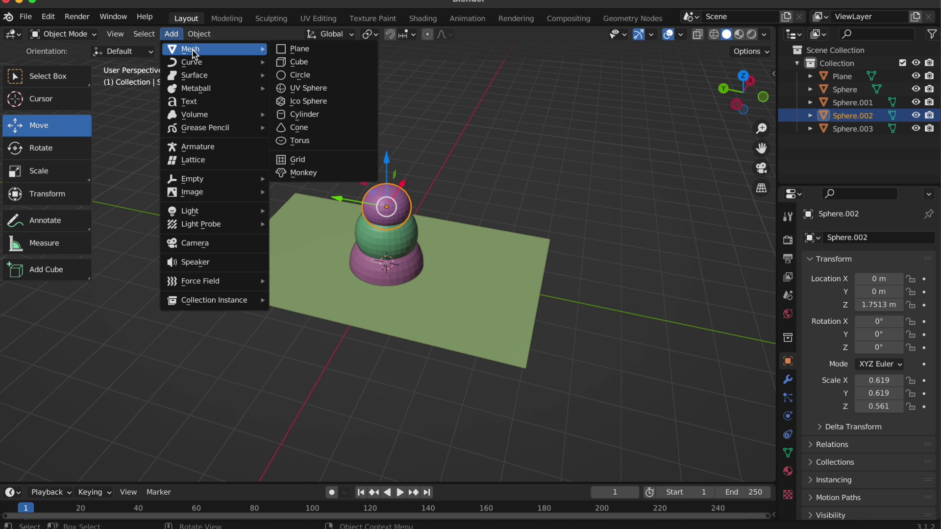
click(314, 114)
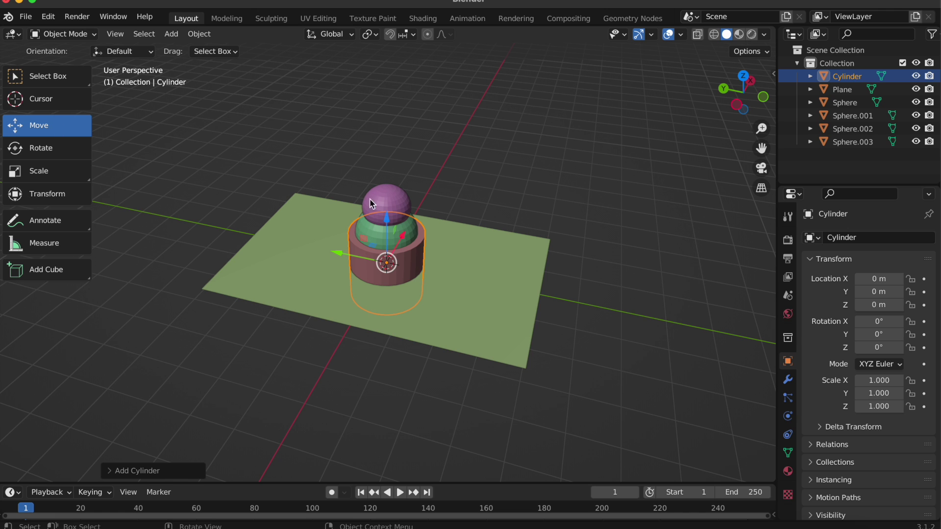
click(394, 221)
click(380, 246)
click(376, 265)
drag(386, 217, 411, 104)
Flatten the cylinder into a wide disc, scaled to about 0.87 in X, 1.11 in Y and 0.08 in Z
middle_drag(443, 254, 292, 178)
click(48, 171)
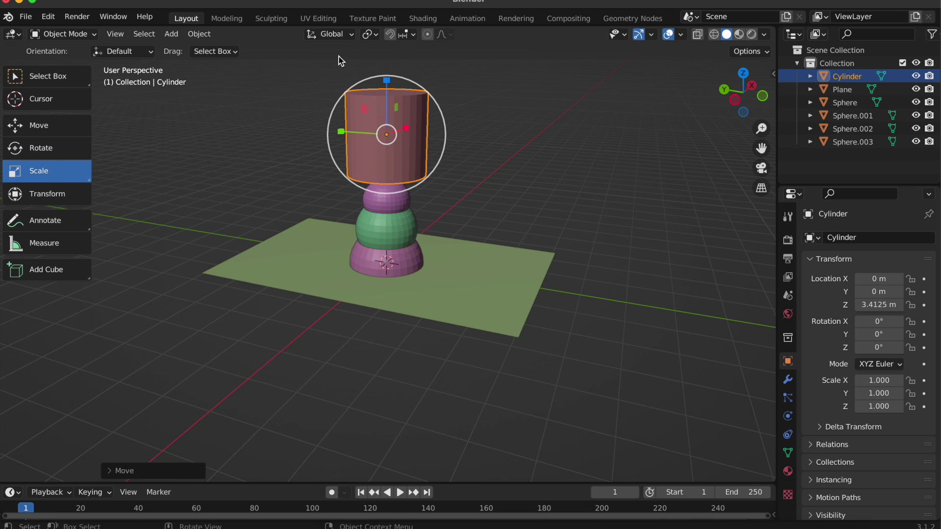
click(387, 81)
click(390, 112)
drag(386, 80, 387, 131)
middle_drag(387, 132, 422, 167)
drag(421, 162, 415, 175)
drag(345, 177, 360, 182)
drag(410, 168, 409, 167)
drag(408, 217, 401, 229)
middle_drag(379, 324, 385, 241)
drag(400, 133, 400, 142)
middle_drag(400, 142, 328, 209)
Lower the disc onto the top sphere at about Z 2.40 m and shrink it to about 0.67 × 0.85 × 0.06 scale
click(62, 130)
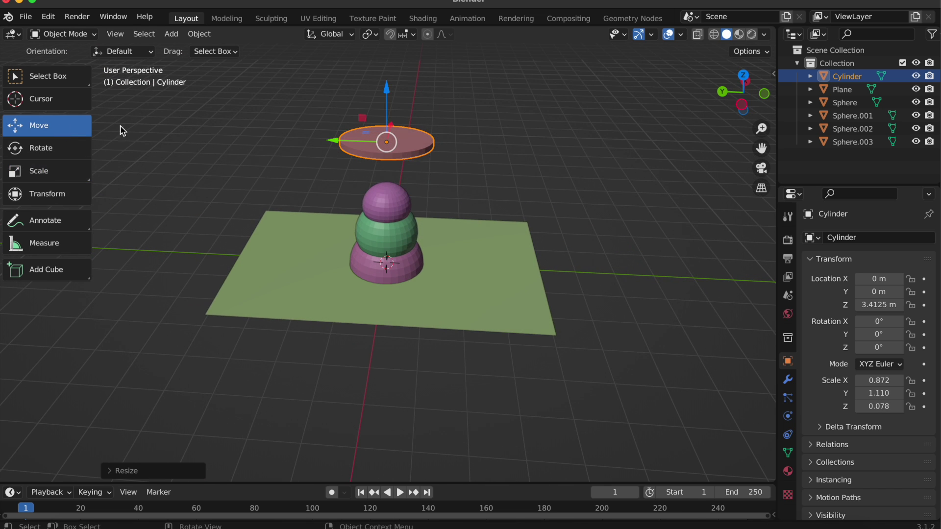
middle_drag(375, 111, 440, 185)
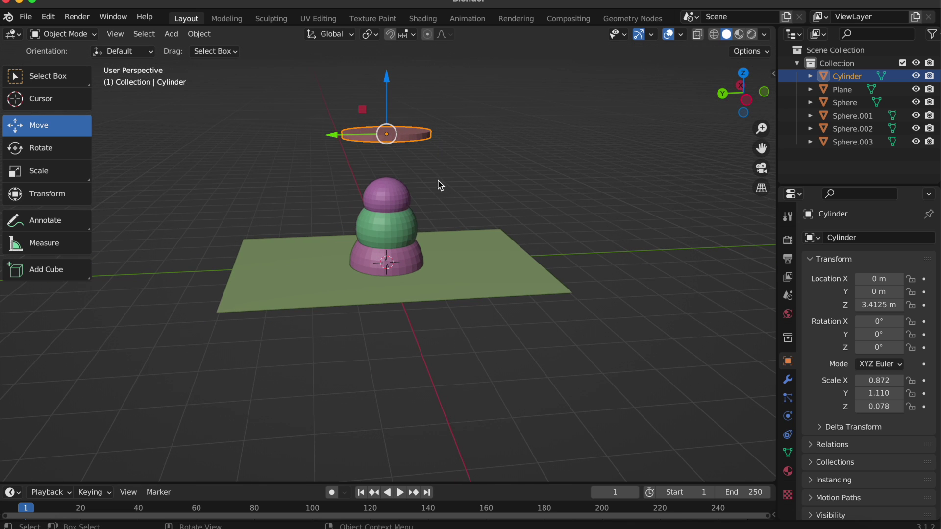
drag(388, 104, 387, 130)
drag(332, 178, 336, 220)
scroll(453, 207, up, 5)
click(39, 171)
middle_drag(336, 220, 342, 284)
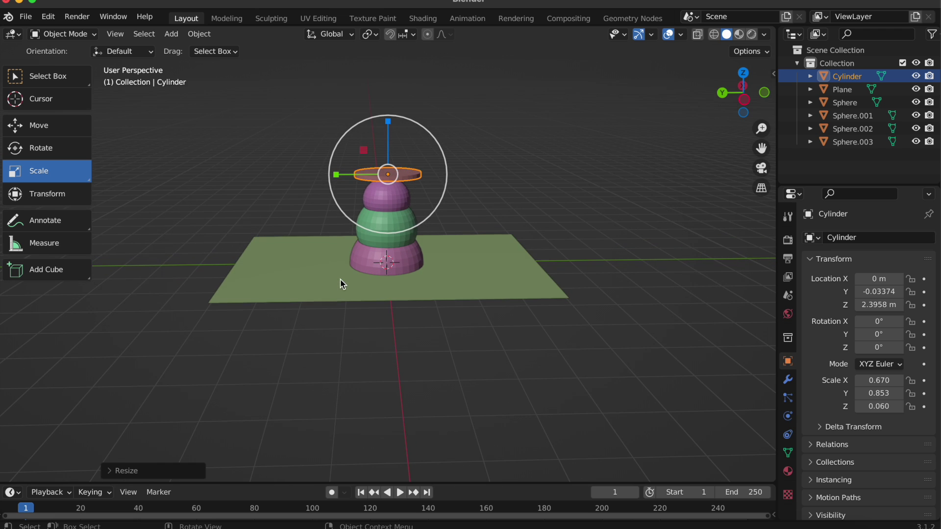
click(346, 380)
middle_drag(346, 380, 329, 339)
click(199, 33)
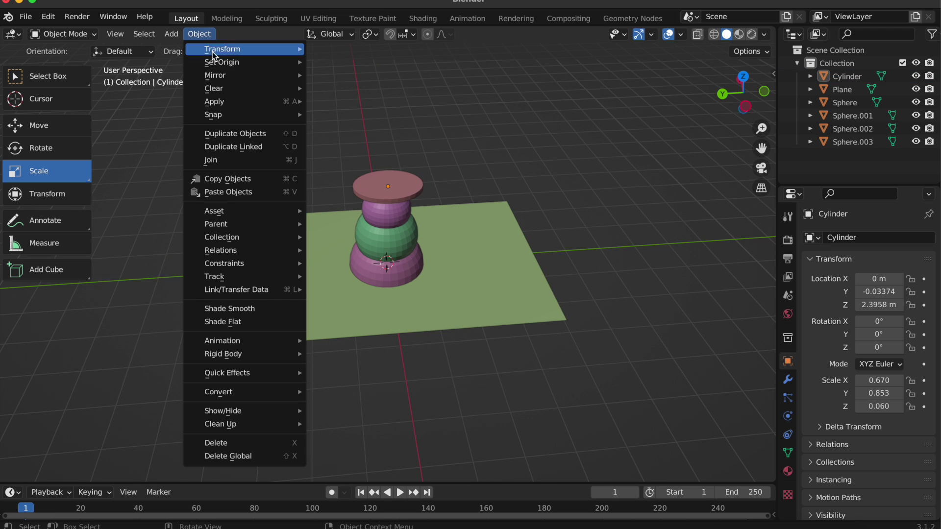
mouse_move(268, 79)
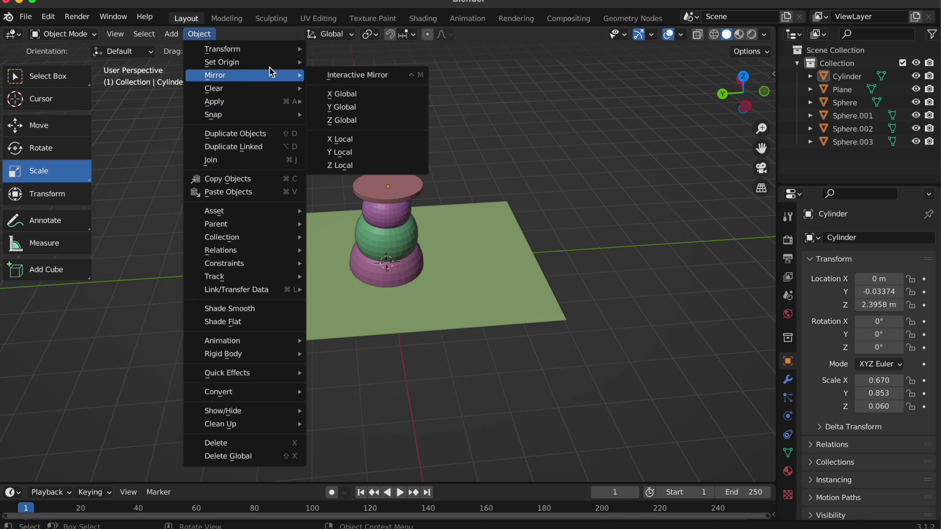
click(171, 34)
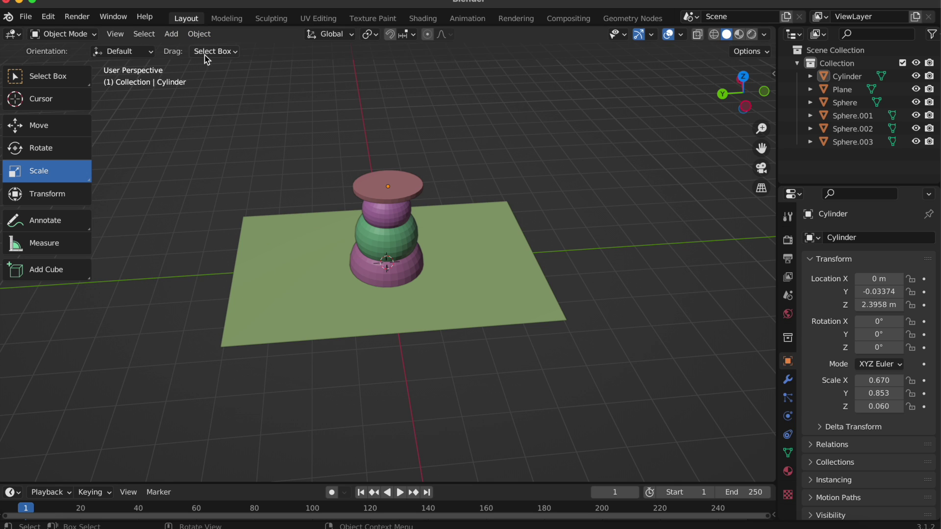
click(200, 34)
Add a second cylinder and raise it along Z above the hat brim disc
click(176, 34)
mouse_move(183, 48)
click(306, 113)
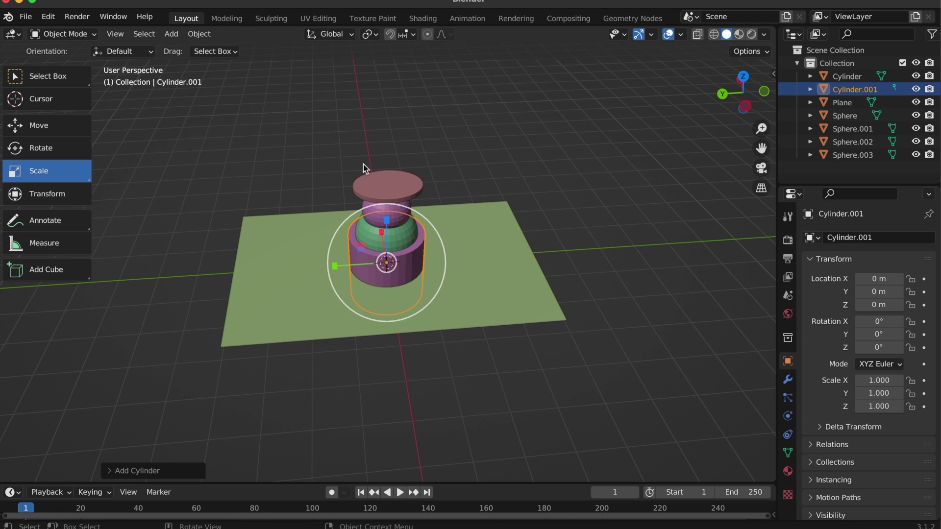
click(59, 125)
drag(386, 219, 415, 97)
Scale the second cylinder down to about 0.46 in X, 0.52 in Y and 0.46 in Z to form the hat crown
middle_drag(415, 103, 425, 236)
click(51, 179)
drag(370, 193, 382, 208)
drag(416, 203, 379, 217)
middle_drag(380, 221, 406, 261)
key(s)
key(z)
click(387, 71)
Seat the hat crown on the brim at about X -0.20 m, Y 0.01 m and Z 2.81 m
click(48, 126)
drag(387, 115, 387, 153)
click(396, 208)
click(63, 150)
click(54, 126)
drag(333, 201, 392, 196)
click(49, 172)
click(54, 126)
click(397, 148)
drag(390, 154, 393, 138)
click(390, 175)
drag(390, 174, 390, 180)
click(391, 146)
drag(390, 129, 390, 143)
click(443, 350)
Select the hat crown and brim together and tilt them about 12.1° around X
scroll(444, 350, up, 3)
scroll(444, 350, right, 5)
scroll(444, 350, left, 5)
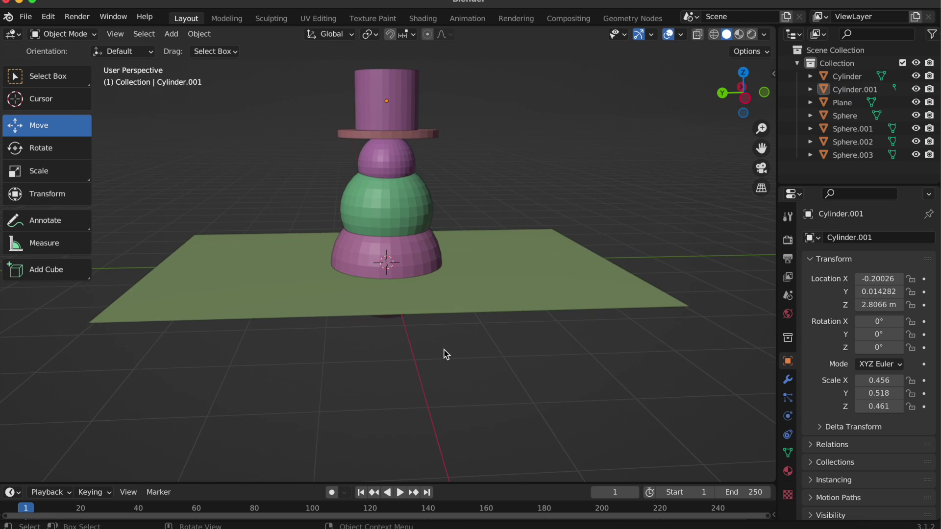
scroll(444, 349, up, 5)
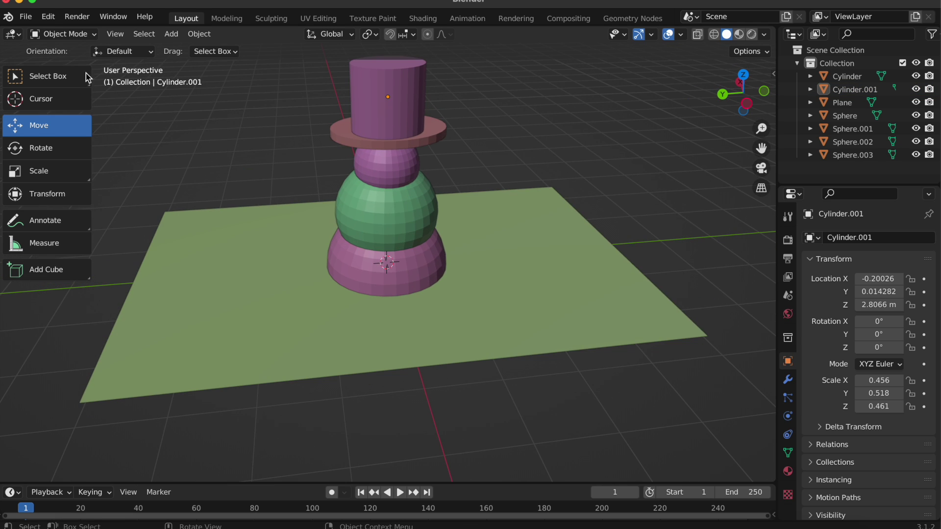
key(w)
click(392, 116)
drag(284, 59, 323, 96)
scroll(460, 157, down, 5)
click(460, 157)
click(44, 105)
click(55, 159)
drag(425, 80, 434, 96)
Scale the crown and brim down together, bringing the crown to about 0.40 in X, 0.45 in Y and 0.40 in Z
click(60, 123)
click(389, 105)
drag(283, 85, 453, 128)
click(453, 128)
drag(325, 76, 455, 136)
click(458, 139)
drag(458, 139, 398, 95)
drag(465, 92, 367, 130)
click(357, 119)
click(411, 87)
drag(415, 84, 417, 92)
click(54, 169)
click(55, 126)
click(548, 112)
Move the hat crown to about Y -0.21 m and Z 2.72 m so it rests on the tilted brim in side view
middle_drag(425, 167, 495, 182)
middle_drag(117, 196, 119, 215)
click(409, 116)
drag(389, 117, 377, 109)
drag(386, 95, 382, 95)
key(KP_3)
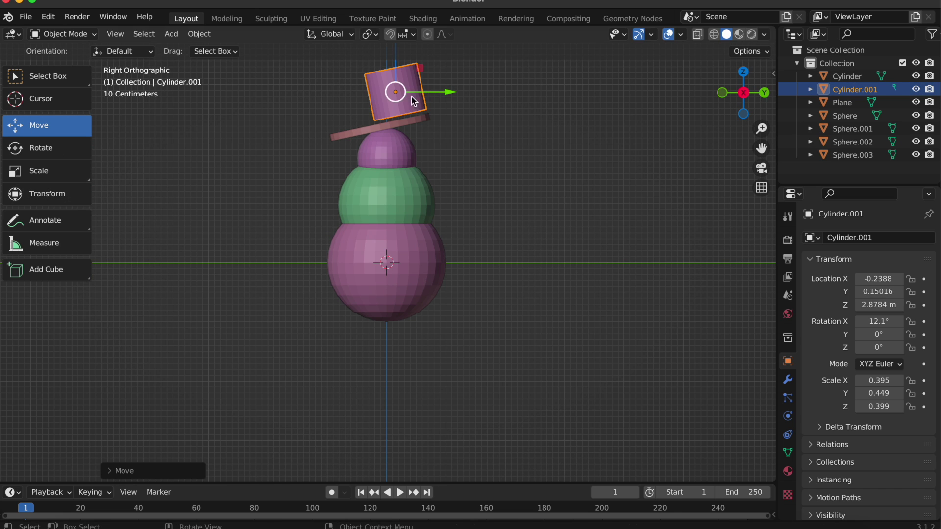
click(391, 106)
Centre the crown on the brim from the front at about X -0.03 m and Z 2.68 m, and check it from other sides
key(KP_1)
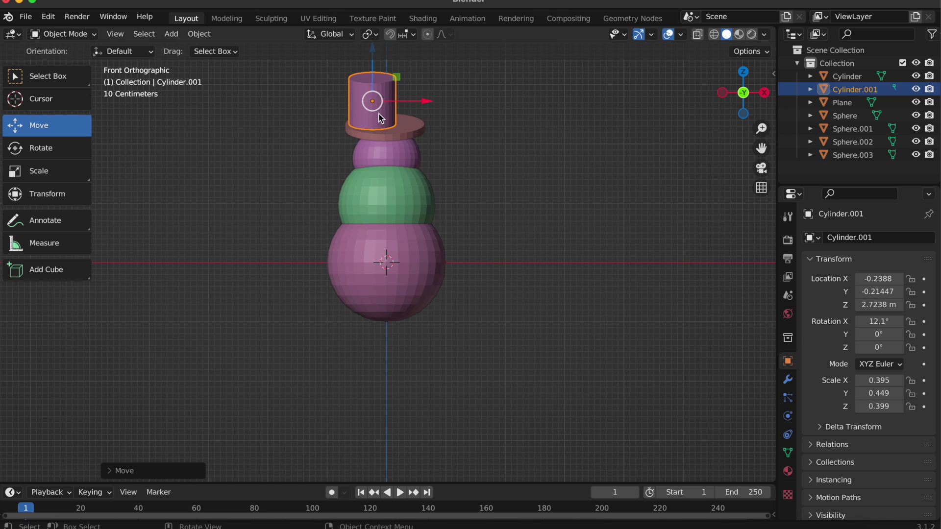
key(g)
drag(385, 114, 387, 114)
click(723, 93)
click(764, 92)
click(722, 93)
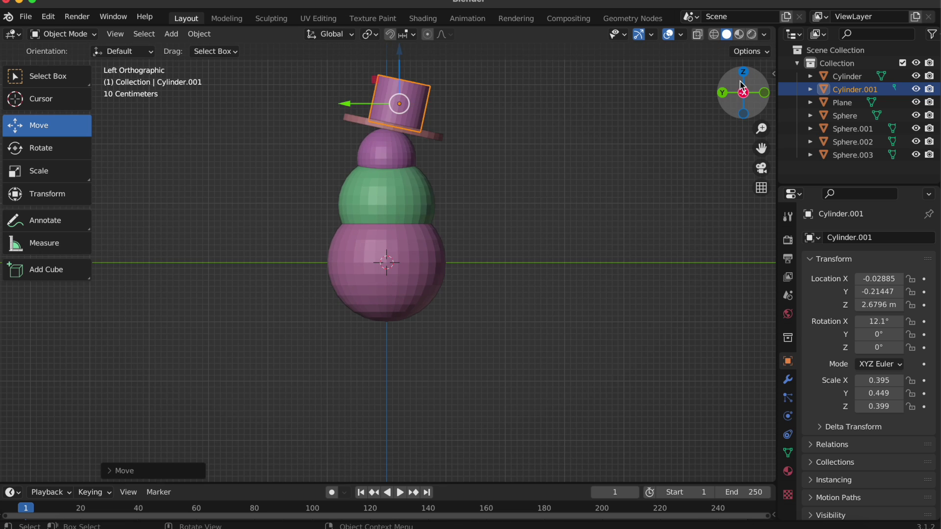
click(743, 72)
click(744, 115)
drag(746, 120, 541, 177)
scroll(553, 163, down, 2)
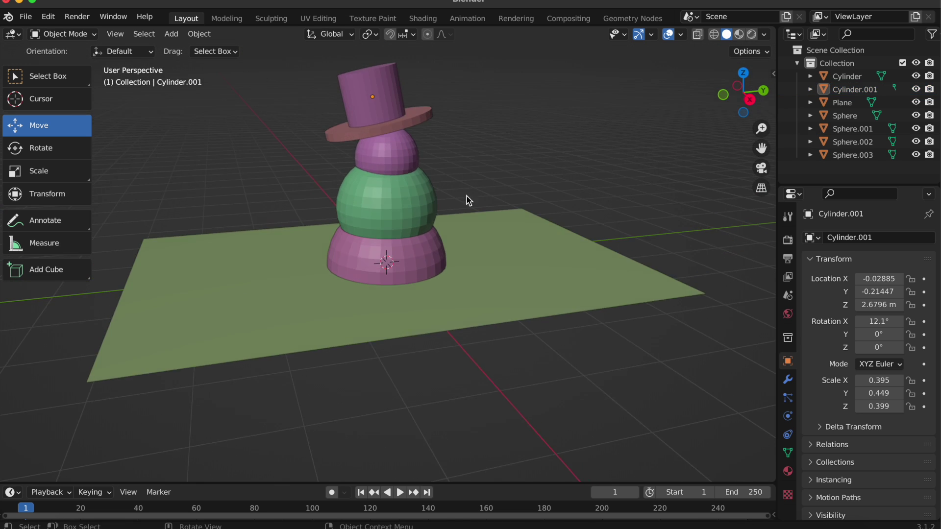
Add a cone mesh and raise it along Z to about 1.85 m, level with the head
click(171, 34)
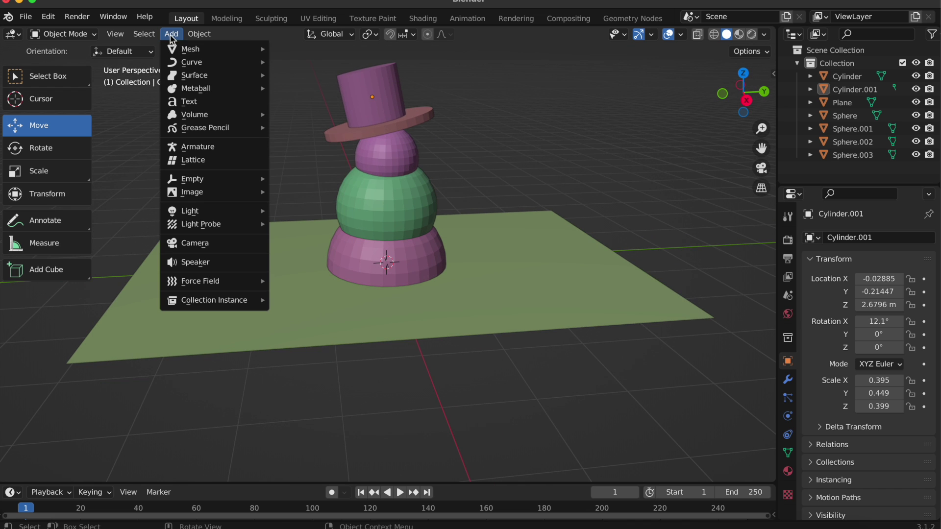
mouse_move(244, 48)
click(310, 129)
scroll(368, 202, right, 3)
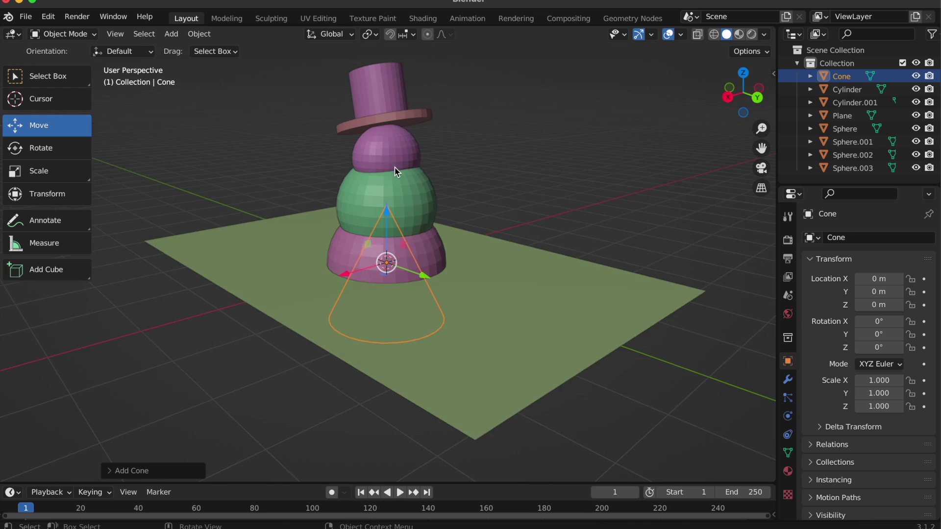
key(g)
key(z)
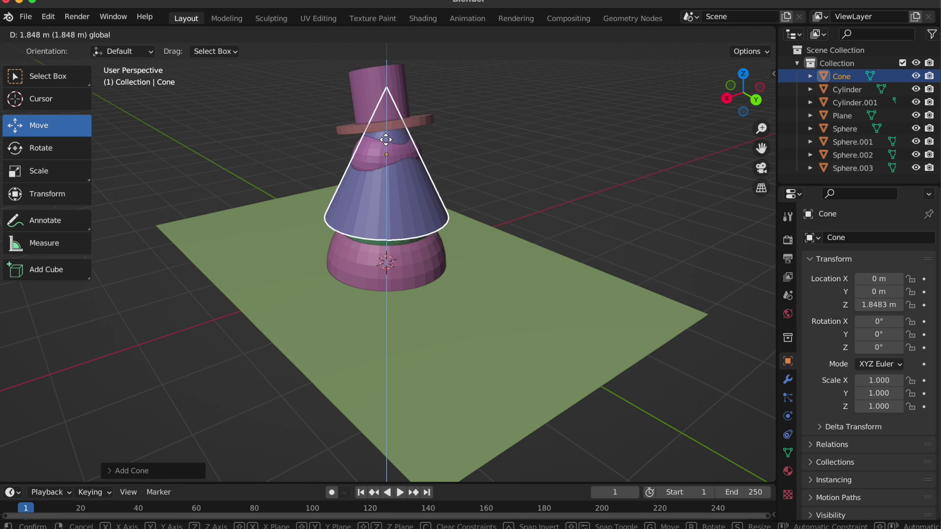
click(384, 140)
From the right view, rotate the cone -89° around X and place it beside the head at about Y 1.80 m, Z 1.90 m
key(KP_3)
key(g)
drag(395, 156, 495, 159)
key(r)
drag(532, 127, 553, 194)
drag(493, 102, 494, 96)
Scale the cone down to a slim nose, about 0.26 in X, 0.21 in Y and 0.53 in Z
click(39, 171)
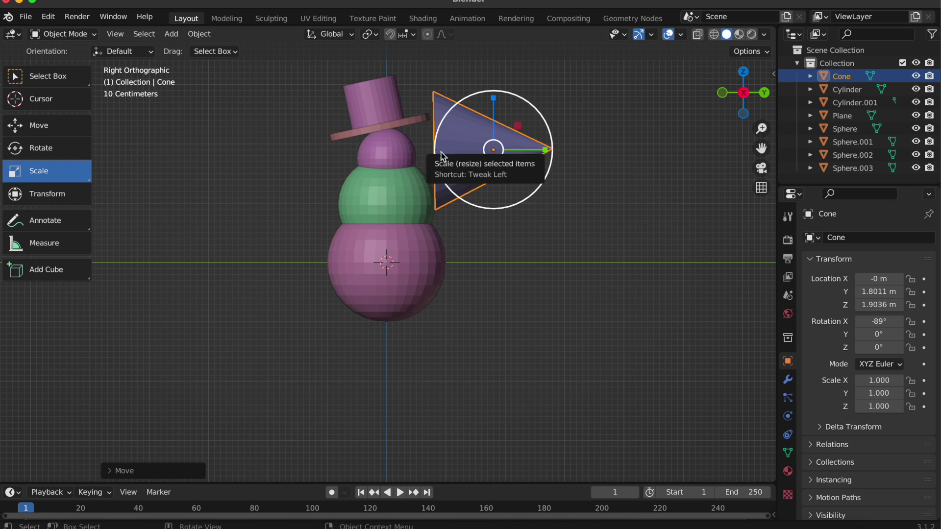
drag(445, 150, 479, 149)
drag(599, 149, 601, 148)
drag(490, 100, 490, 105)
drag(548, 149, 568, 149)
drag(506, 151, 505, 151)
middle_drag(506, 151, 386, 173)
drag(370, 147, 370, 160)
Move the nose cone to the front of the head at about X -0.02 m, Y 1.25 m and Z 1.91 m
middle_drag(619, 151, 560, 138)
drag(229, 157, 241, 157)
drag(321, 153, 322, 153)
drag(280, 154, 330, 149)
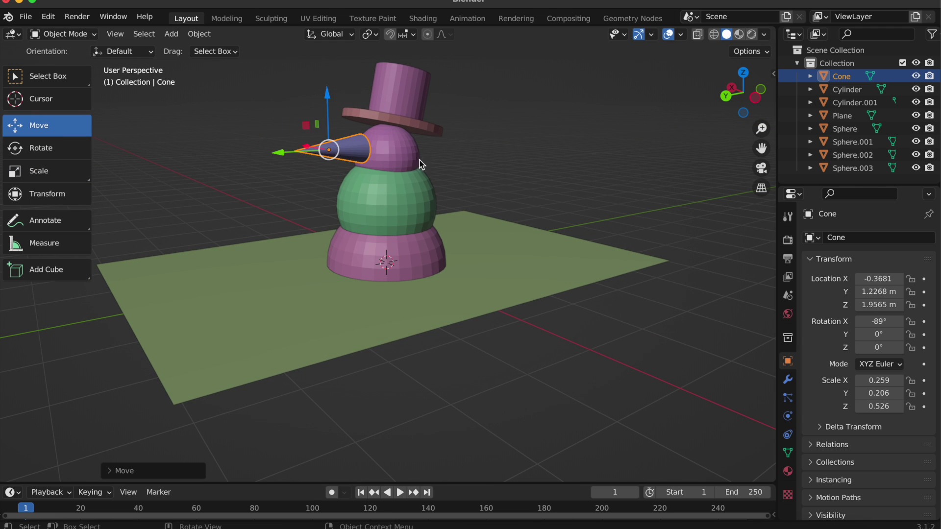
middle_drag(419, 164, 510, 193)
drag(414, 189, 385, 189)
drag(386, 137, 387, 139)
Shrink the nose cone further and adjust it so it sticks out of the middle of the head's front
click(66, 177)
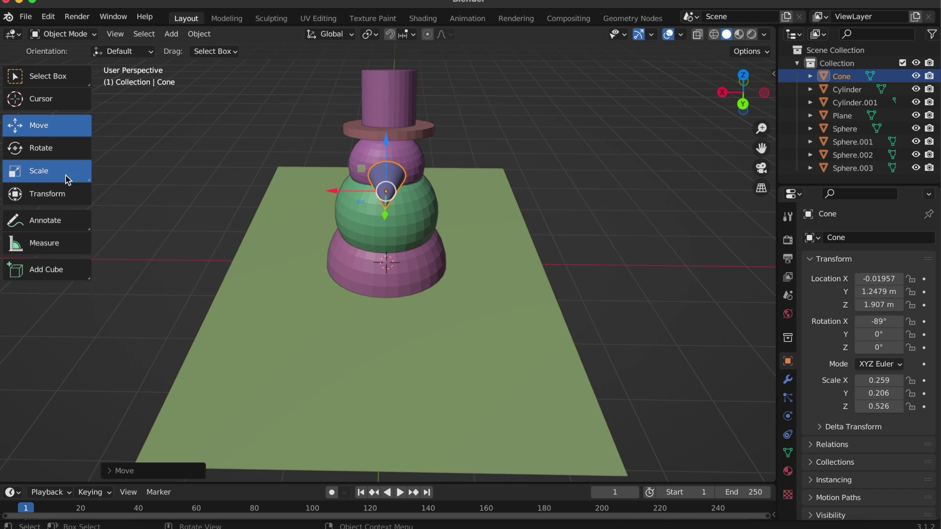
middle_drag(375, 215, 491, 224)
drag(491, 223, 440, 179)
middle_drag(440, 179, 383, 158)
middle_drag(456, 208, 285, 206)
drag(264, 150, 271, 151)
middle_drag(299, 169, 344, 169)
drag(343, 147, 349, 153)
middle_drag(414, 192, 466, 196)
drag(390, 153, 389, 154)
middle_drag(424, 158, 139, 148)
drag(453, 141, 454, 154)
middle_drag(539, 264, 326, 181)
click(358, 216)
click(358, 215)
middle_drag(358, 216, 390, 139)
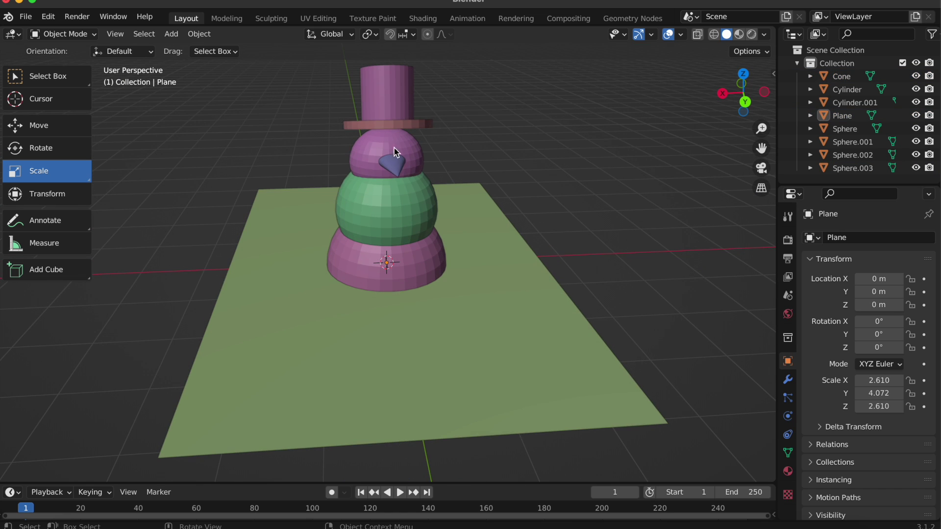
Move the nose cone against the front of the head at about X -0.04 m, Y 0.78 m, Z 1.88 m
drag(354, 172, 362, 172)
click(722, 95)
click(63, 130)
drag(462, 154, 457, 155)
click(550, 137)
middle_drag(550, 138, 416, 157)
middle_drag(213, 111, 230, 93)
Add a cylinder and, from the right view, place it in front of the snowman at about Y 2.24 m, Z 1.35 m
click(174, 34)
click(179, 34)
click(178, 33)
key(Escape)
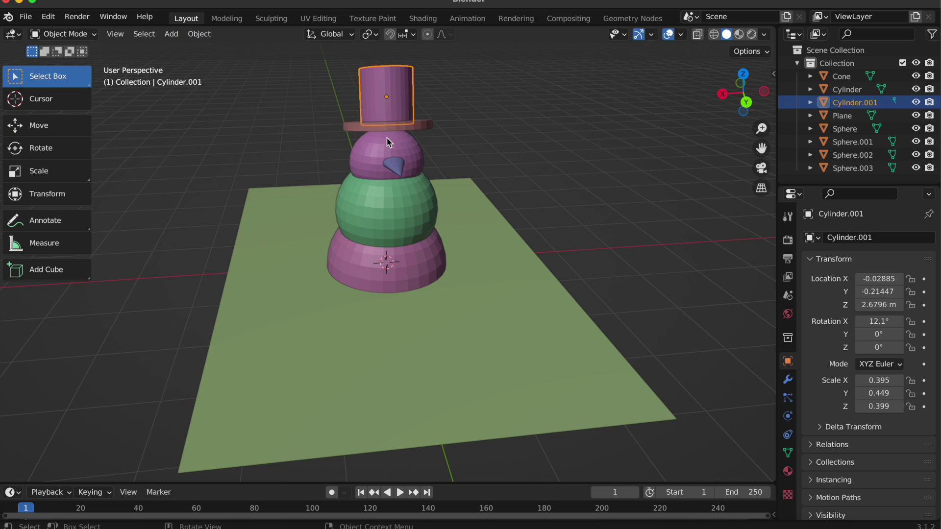
click(389, 129)
click(171, 33)
mouse_move(216, 49)
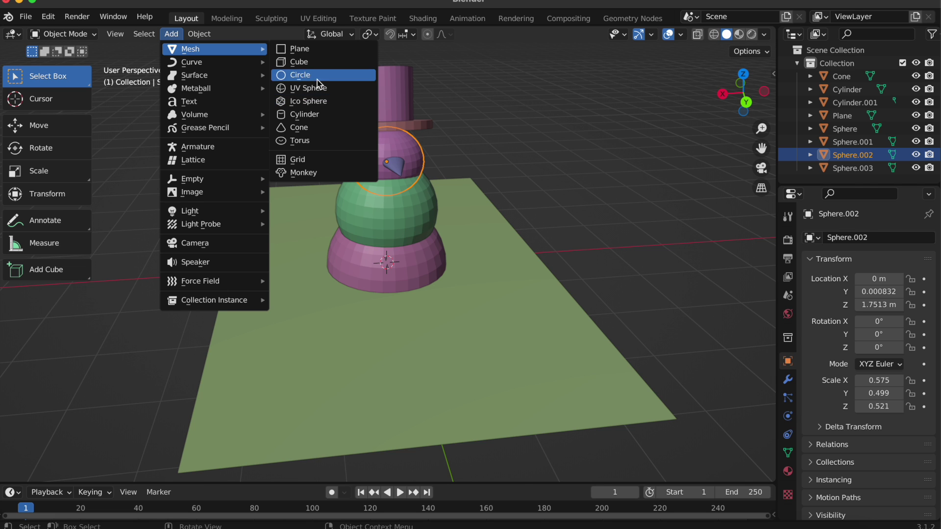
click(317, 111)
click(64, 125)
drag(387, 211, 387, 95)
middle_drag(553, 193, 385, 132)
click(727, 97)
click(721, 95)
drag(366, 156, 500, 195)
Flatten and shorten the new cylinder to about 0.237 in Y and 0.079 in Z scale
drag(570, 183, 549, 182)
drag(520, 132, 521, 178)
drag(570, 184, 556, 183)
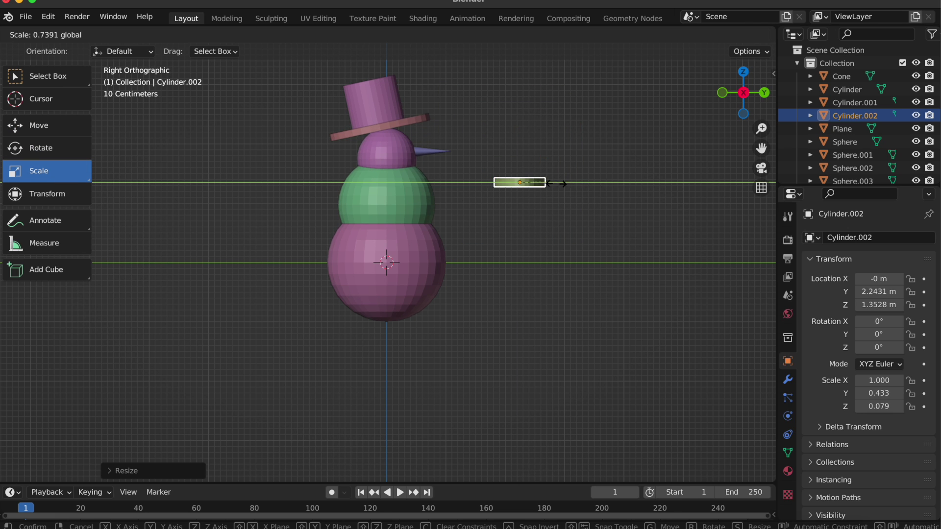
key(Return)
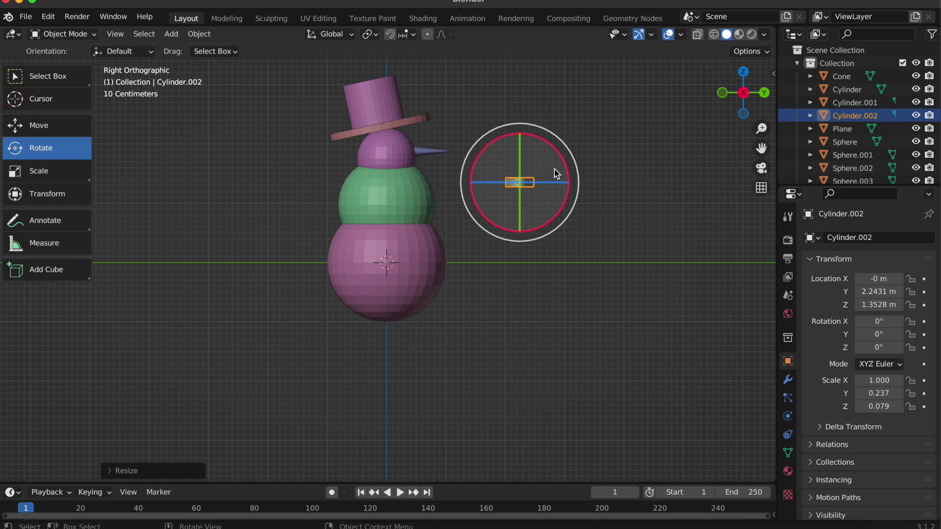
Rotate the flattened cylinder about -87.1° around X so its flat face points forward
key(r)
key(y)
key(Return)
key(r)
key(x)
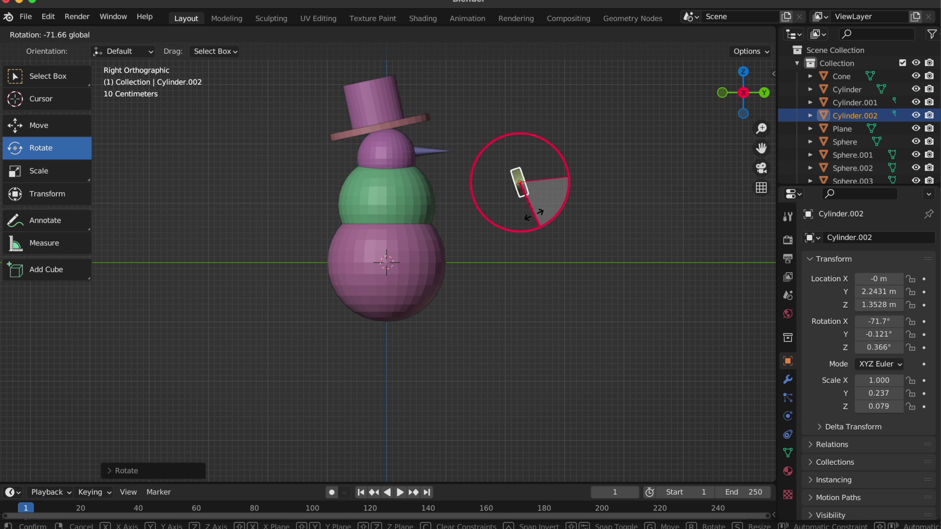
drag(522, 214, 514, 227)
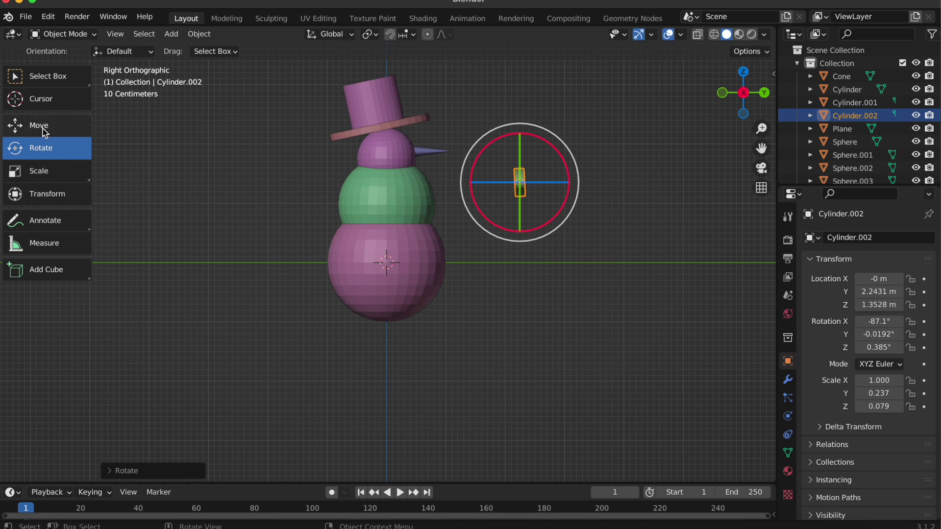
key(Return)
Reduce the cylinder's Y scale to about 0.176 and move it to the middle ball's front at about Y 0.65 m, Z 1.47 m
drag(520, 134, 500, 210)
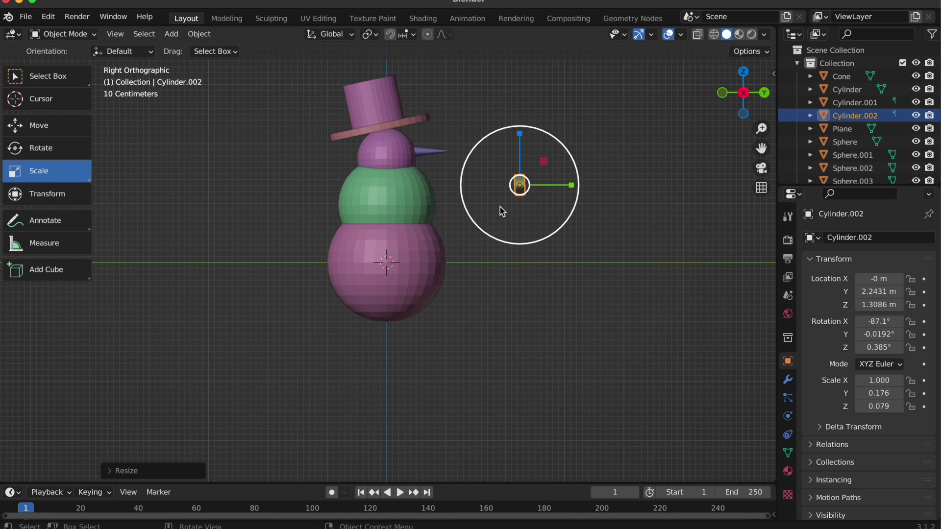
drag(417, 192, 417, 187)
scroll(543, 195, right, 10)
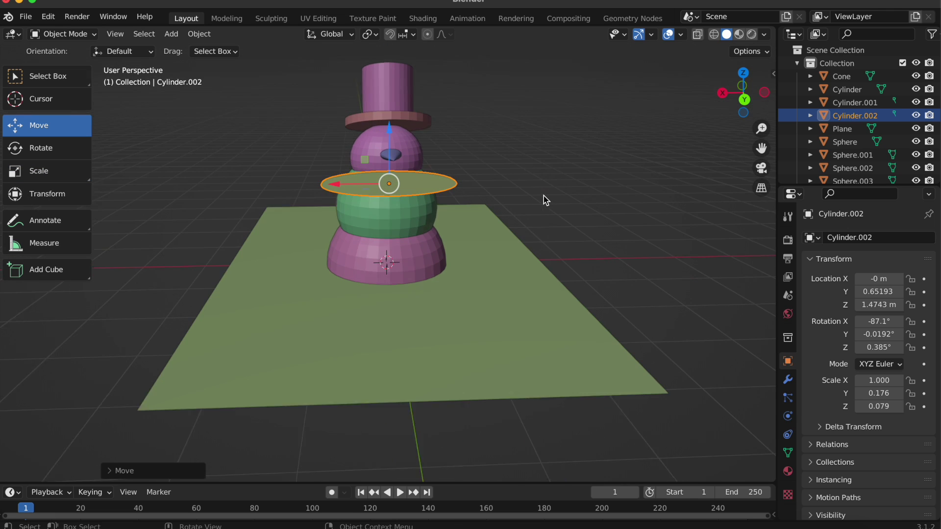
Shrink the cylinder to a round button of about 0.168 × 0.139 × 0.082 scale and position it at about X -0.05 m
click(63, 174)
drag(339, 184, 398, 190)
middle_drag(399, 190, 411, 219)
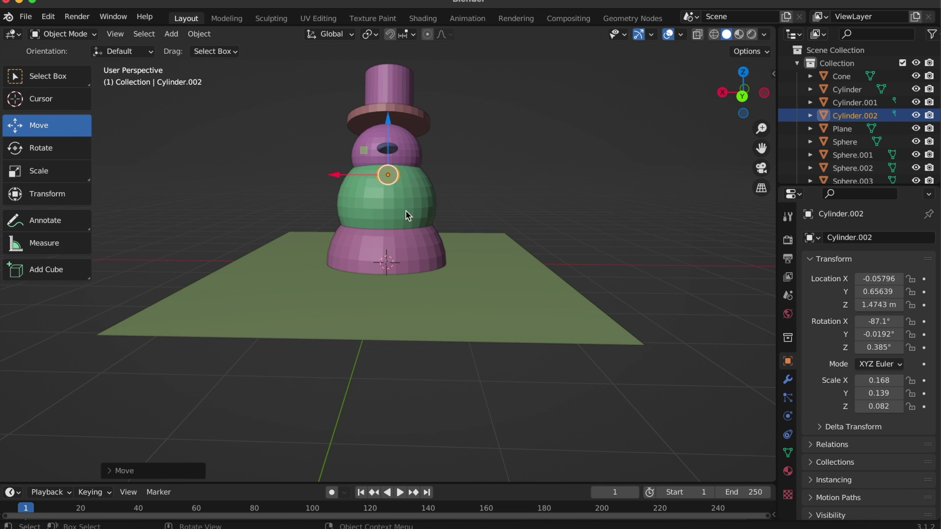
middle_drag(521, 172, 522, 172)
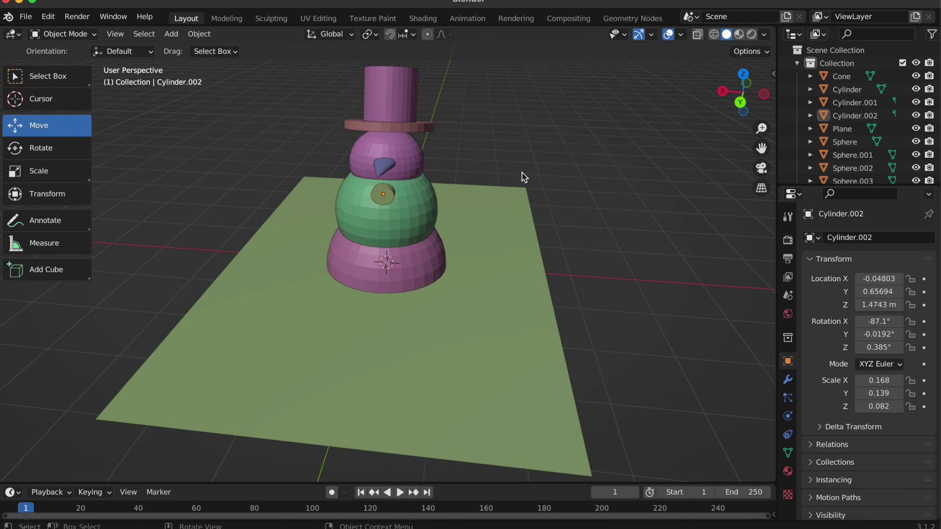
Copy and paste the button, then place the copy below it on the middle ball at about Y 0.78 m, Z 1.10 m
right_click(378, 175)
click(202, 34)
click(258, 180)
right_click(384, 193)
click(191, 36)
click(250, 192)
drag(384, 145, 385, 164)
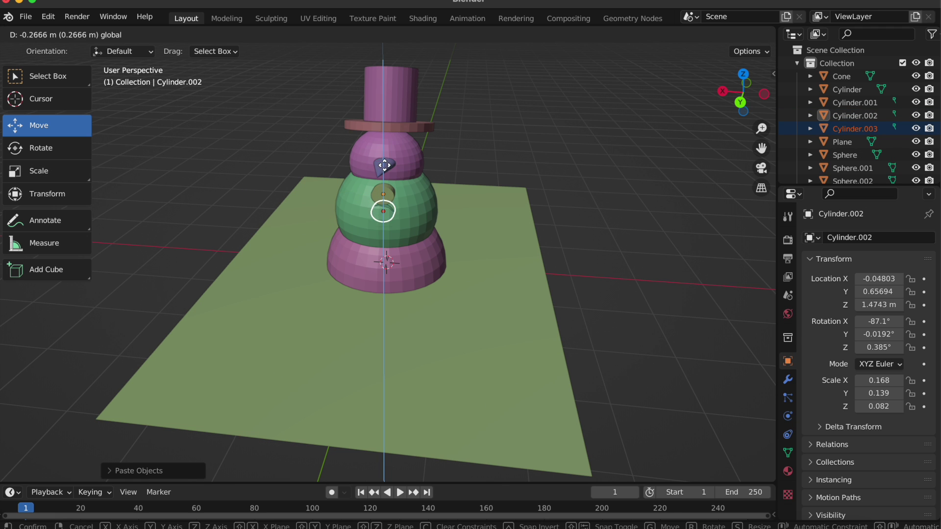
middle_drag(515, 270, 515, 270)
drag(305, 196, 309, 196)
middle_drag(531, 186, 389, 211)
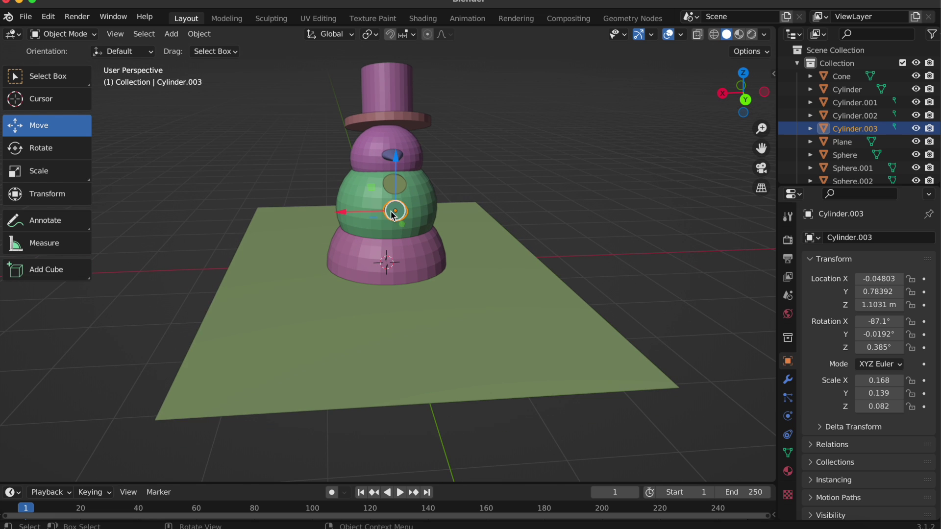
Paste a third button and move it down below the second one, against the front of the body
click(390, 211)
click(199, 34)
click(256, 192)
drag(398, 162, 399, 209)
middle_drag(519, 211, 422, 194)
drag(296, 219, 289, 224)
Paste another button copy and move it onto the face as an eye at about X 0.23 m, Y 0.66 m, Z 2.11 m
click(346, 174)
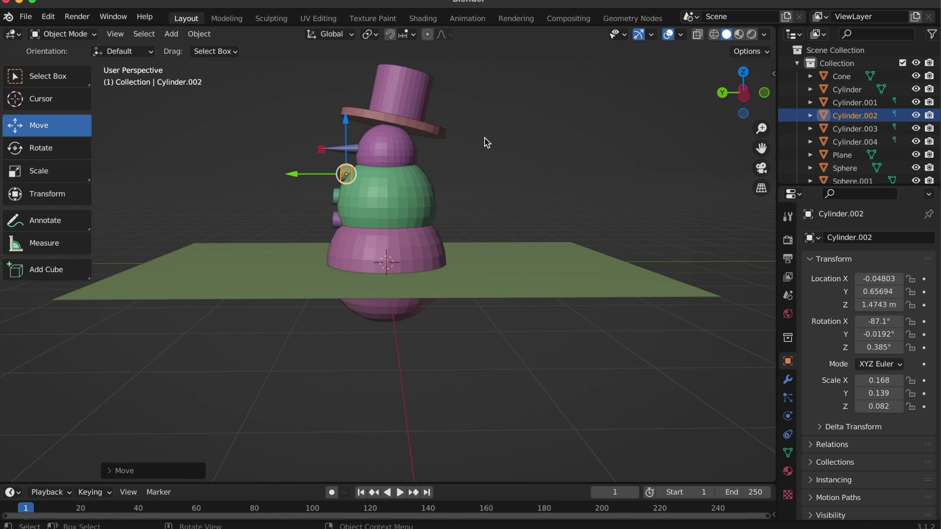
middle_drag(486, 143, 493, 143)
click(171, 33)
mouse_move(199, 34)
click(235, 191)
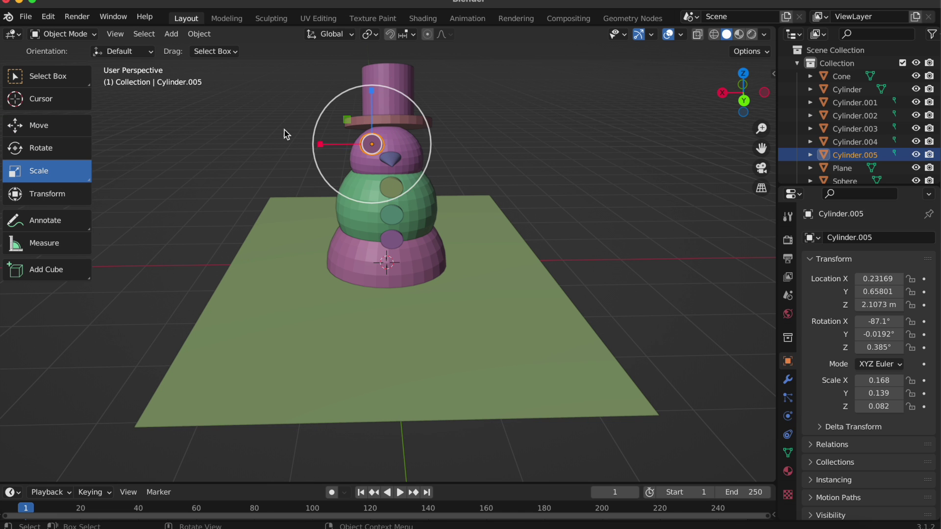
Shrink the eye to about 0.107 × 0.089 × 0.055 scale and set it against the head at about X 0.21 m, Y 0.40 m, Z 2.00 m
drag(324, 144, 342, 144)
drag(371, 97, 374, 114)
middle_drag(297, 243, 440, 208)
drag(480, 139, 422, 158)
middle_drag(581, 177, 482, 153)
click(388, 197)
click(374, 141)
drag(372, 142, 373, 147)
middle_drag(441, 162, 462, 163)
drag(418, 141, 422, 141)
middle_drag(522, 160, 397, 165)
click(603, 152)
middle_drag(603, 152, 583, 154)
Copy the finished eye and paste a duplicate of it
click(362, 160)
right_click(365, 162)
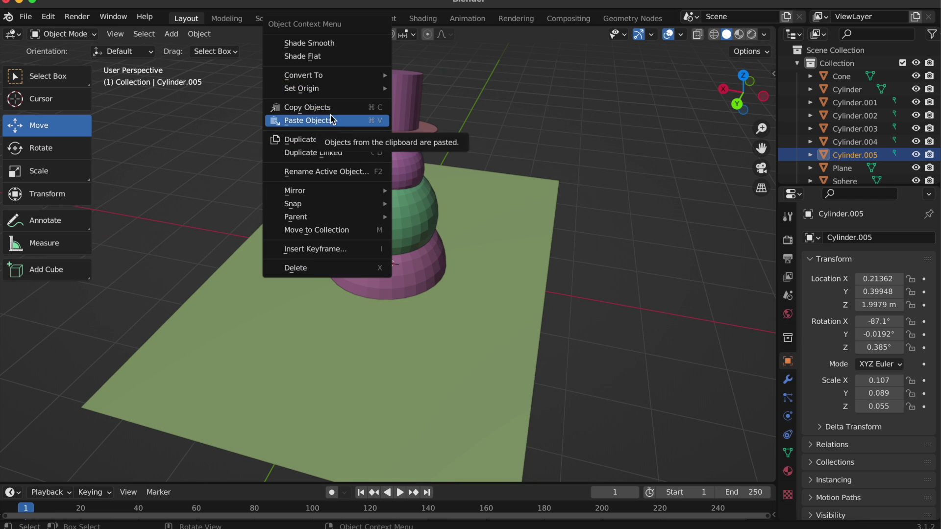
click(206, 35)
click(233, 179)
right_click(367, 163)
click(206, 37)
click(233, 191)
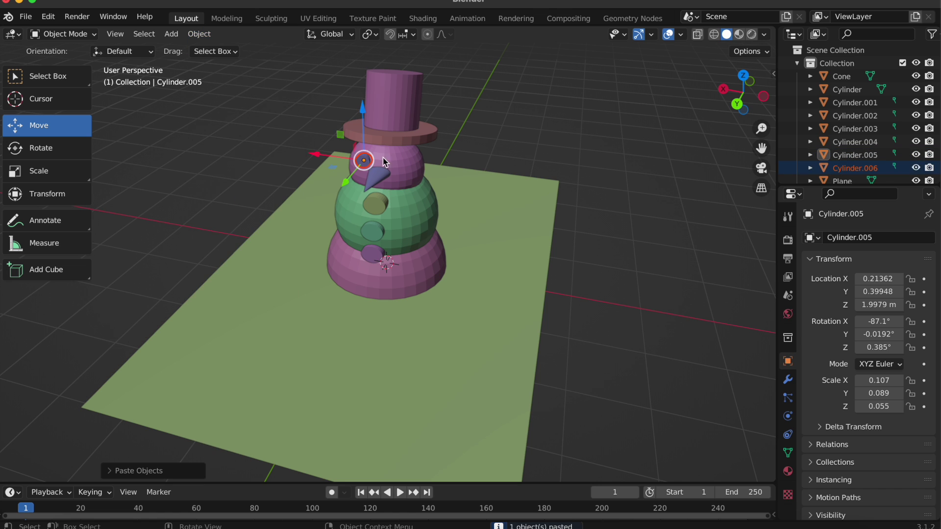
Move the duplicated eye across the face to the other side of the nose, level with the first eye
drag(392, 161, 392, 162)
middle_drag(480, 187, 383, 151)
drag(325, 146, 319, 146)
middle_drag(345, 172, 466, 179)
drag(400, 148, 404, 147)
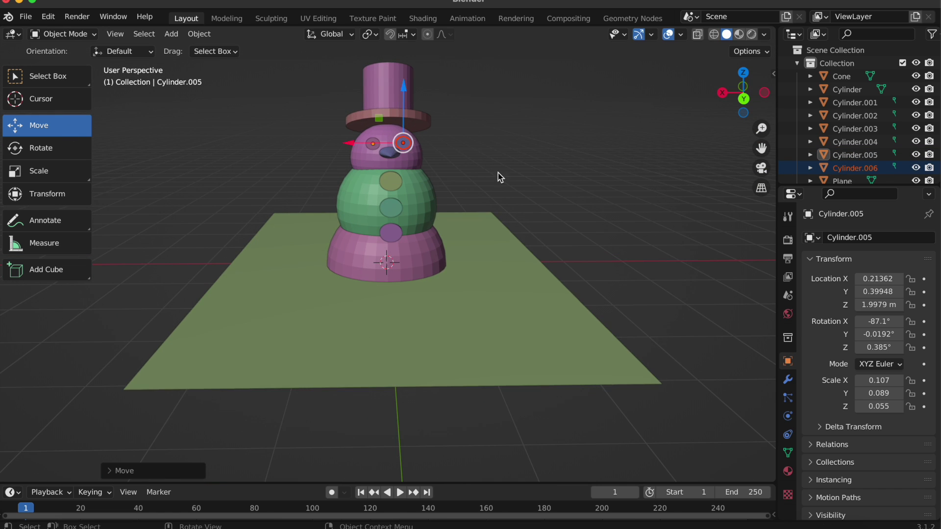
Examine the placement of the eyes, nose, buttons and hat from several angles and distances
click(469, 169)
middle_drag(437, 163, 407, 159)
click(364, 143)
click(520, 154)
scroll(520, 154, right, 5)
scroll(520, 154, left, 5)
scroll(520, 154, right, 5)
scroll(520, 153, left, 5)
scroll(521, 153, up, 3)
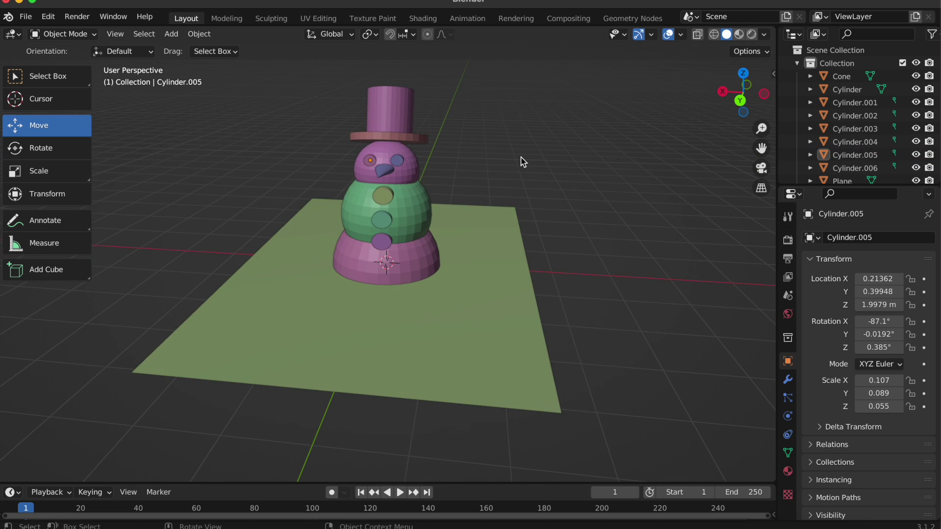
scroll(521, 156, down, 5)
scroll(521, 156, up, 3)
Set the solid viewport colouring to Object and give the nose cone a red display colour
click(764, 34)
click(750, 195)
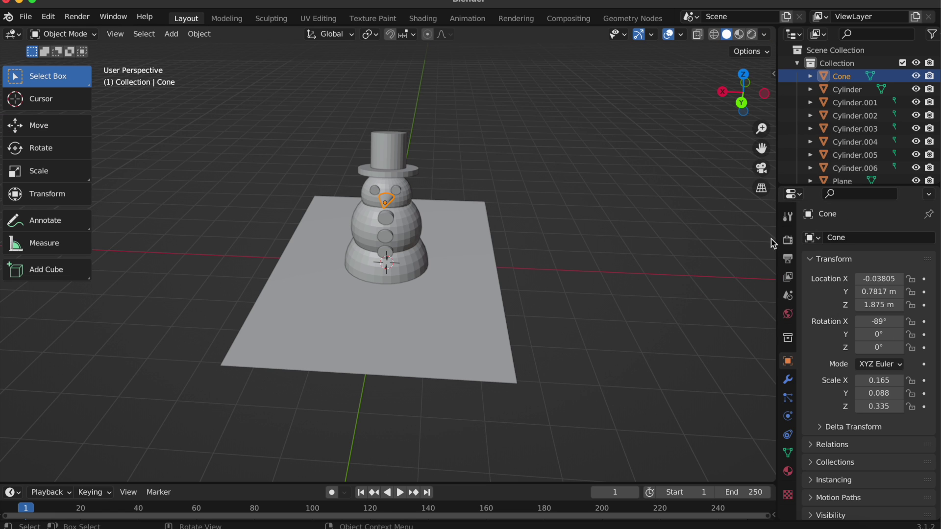
scroll(867, 436, down, 3)
scroll(835, 427, down, 14)
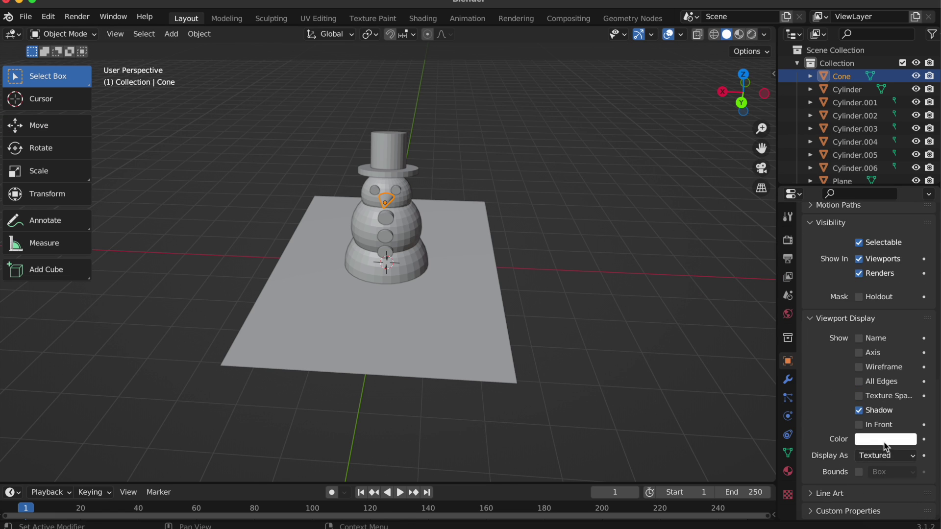
click(878, 438)
drag(845, 332, 845, 335)
click(431, 200)
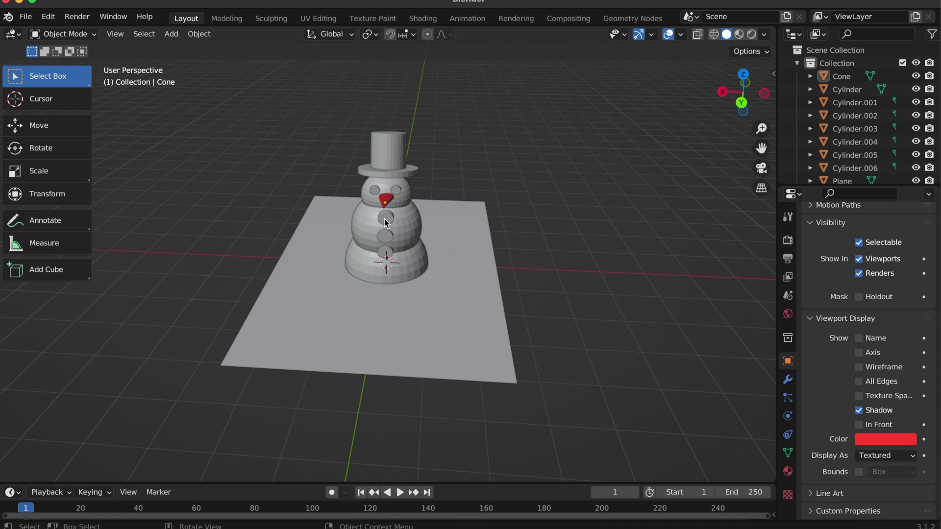
Give the hat's crown and its brim black display colours
click(881, 442)
drag(906, 313, 906, 349)
click(431, 179)
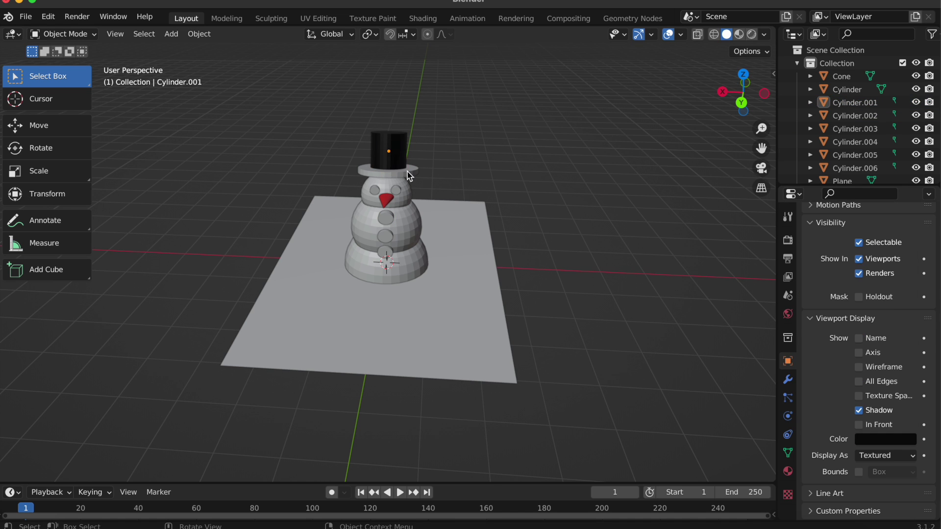
click(407, 171)
click(882, 439)
drag(905, 313, 906, 327)
click(648, 245)
Give both eyes a black display colour
scroll(648, 245, right, 5)
scroll(648, 245, left, 10)
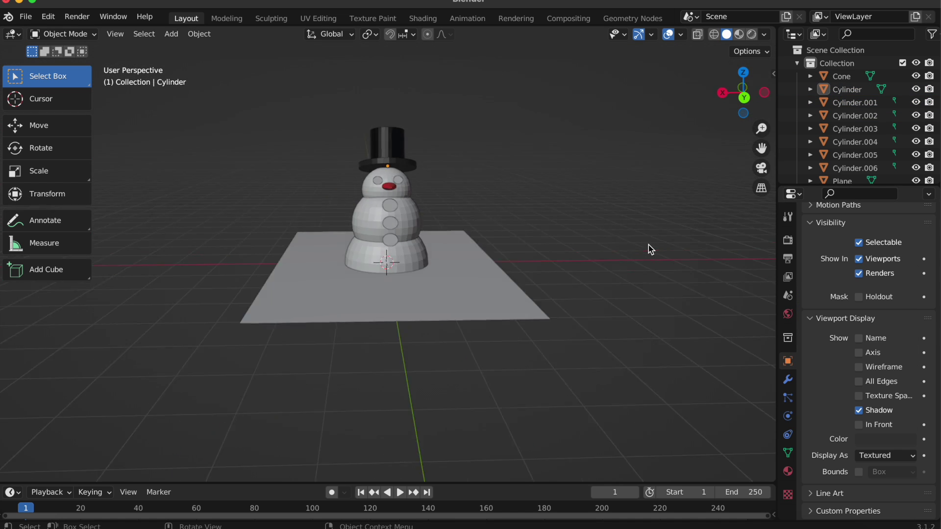
scroll(648, 245, right, 8)
scroll(648, 245, right, 8)
scroll(648, 245, left, 8)
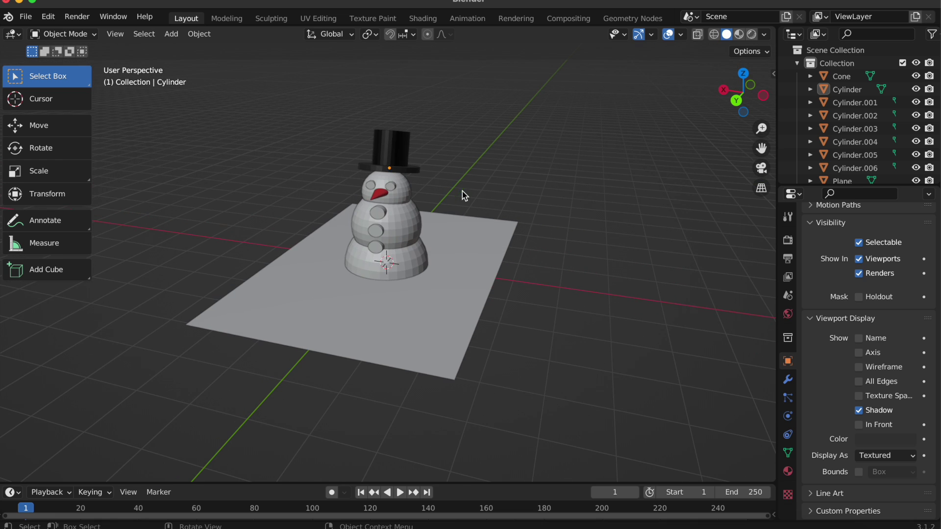
click(882, 441)
drag(905, 313, 906, 348)
click(686, 267)
click(370, 185)
click(882, 439)
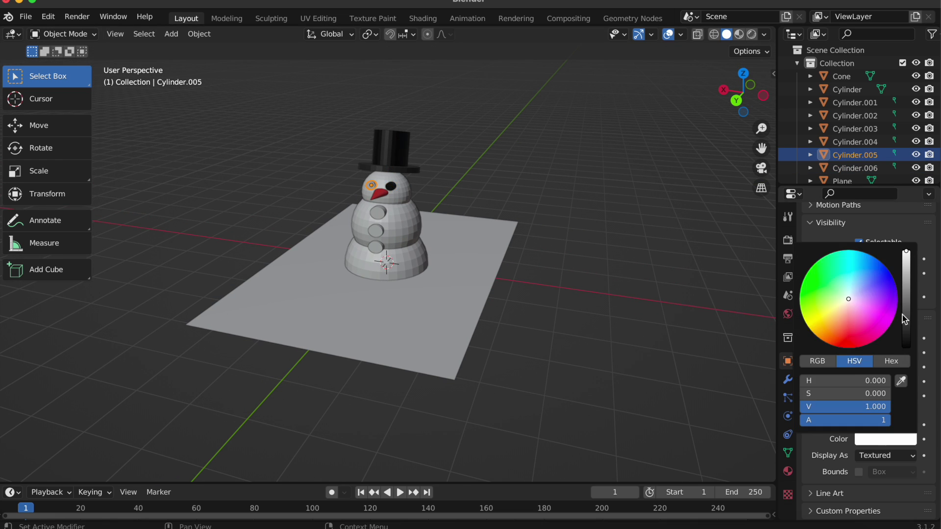
drag(903, 317, 906, 348)
click(710, 273)
Give the lowest button a light red display colour
scroll(709, 273, left, 8)
scroll(709, 272, left, 5)
click(380, 221)
click(405, 244)
scroll(570, 246, left, 5)
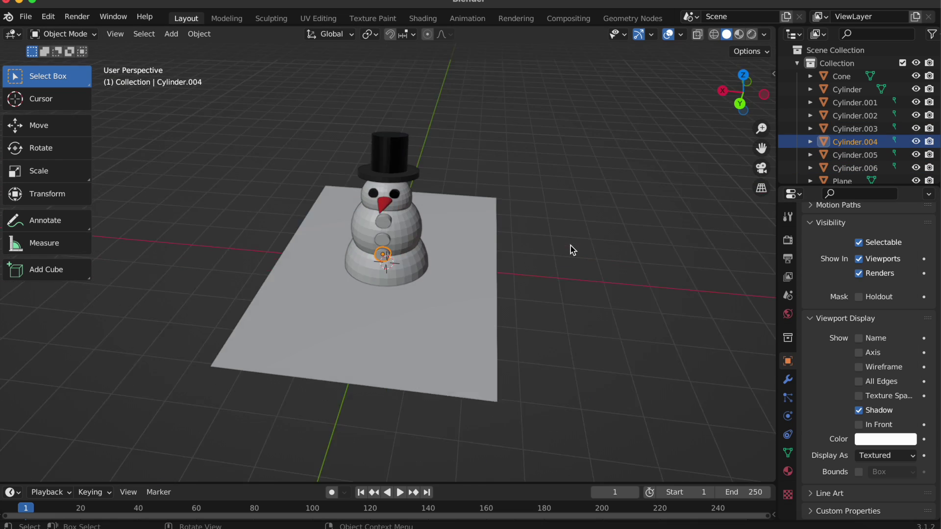
scroll(570, 246, left, 2)
click(885, 441)
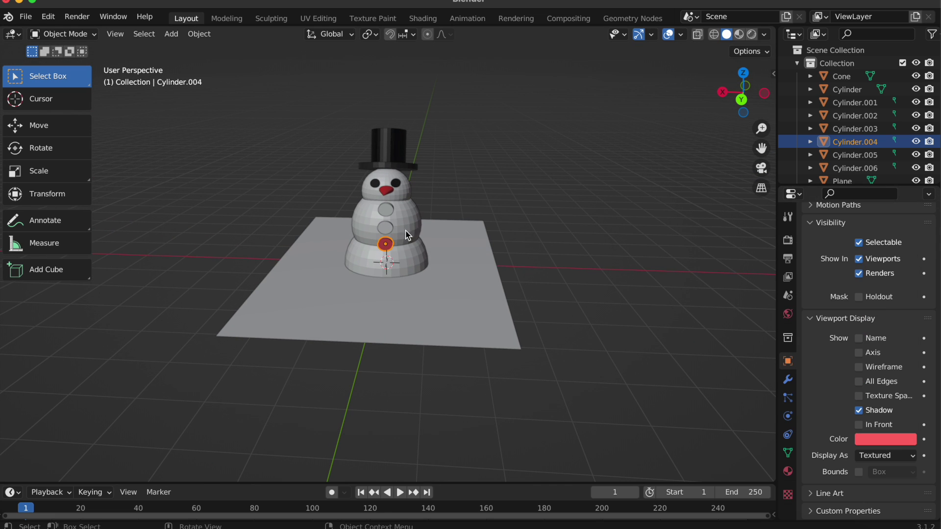
Set the top button's display colour to blue and the middle button's to bright green
click(877, 440)
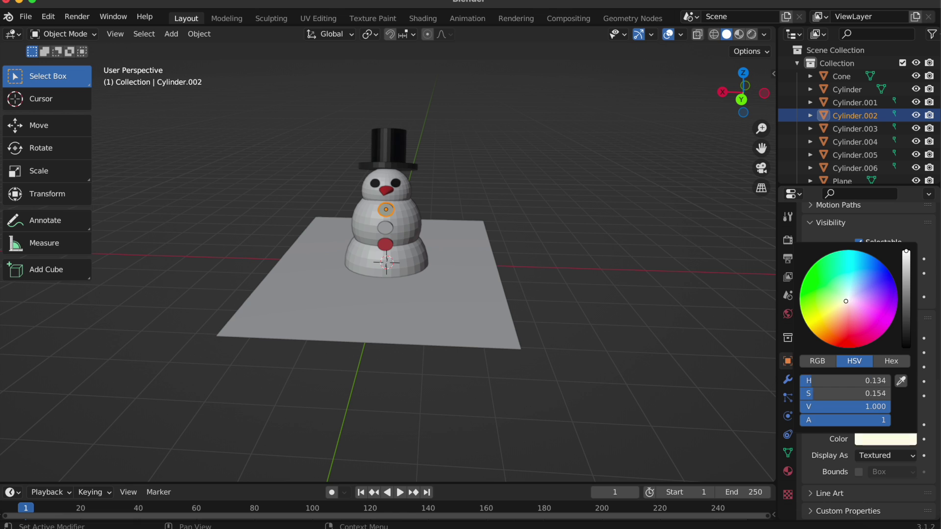
drag(844, 302, 890, 273)
click(703, 310)
click(866, 441)
click(808, 273)
click(664, 251)
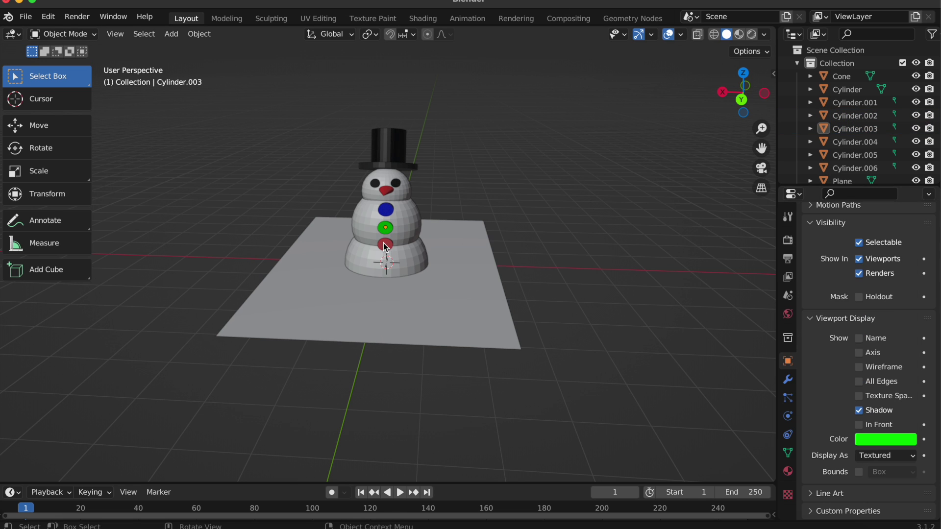
Change the lowest button's display colour to magenta
click(890, 440)
click(805, 322)
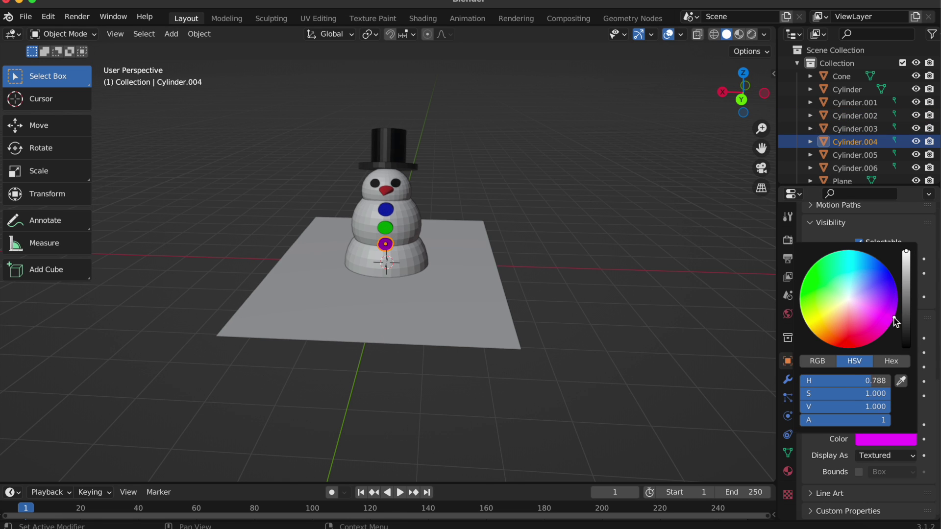
click(553, 347)
Compare the coloured snowman in rendered, material preview and solid shading
scroll(552, 347, left, 10)
scroll(552, 347, right, 10)
click(764, 35)
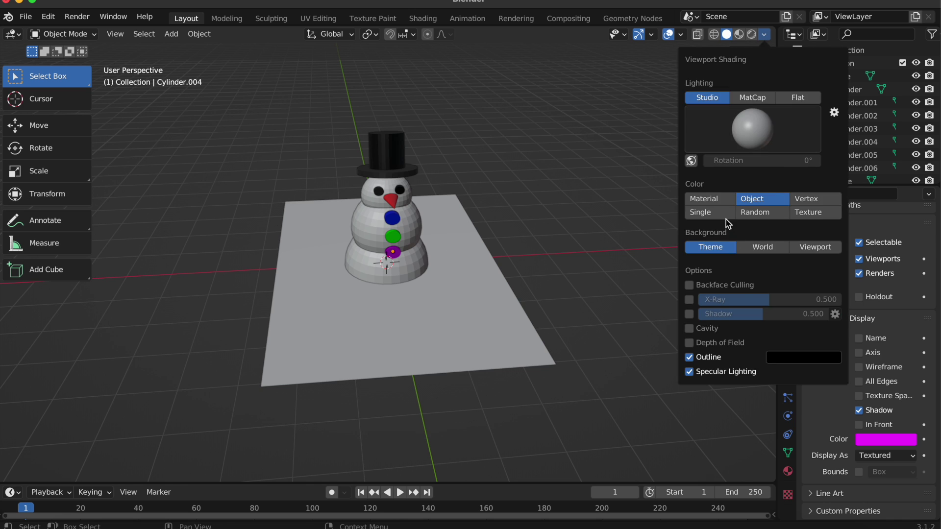
scroll(518, 227, left, 5)
click(751, 35)
click(739, 35)
click(725, 35)
click(764, 35)
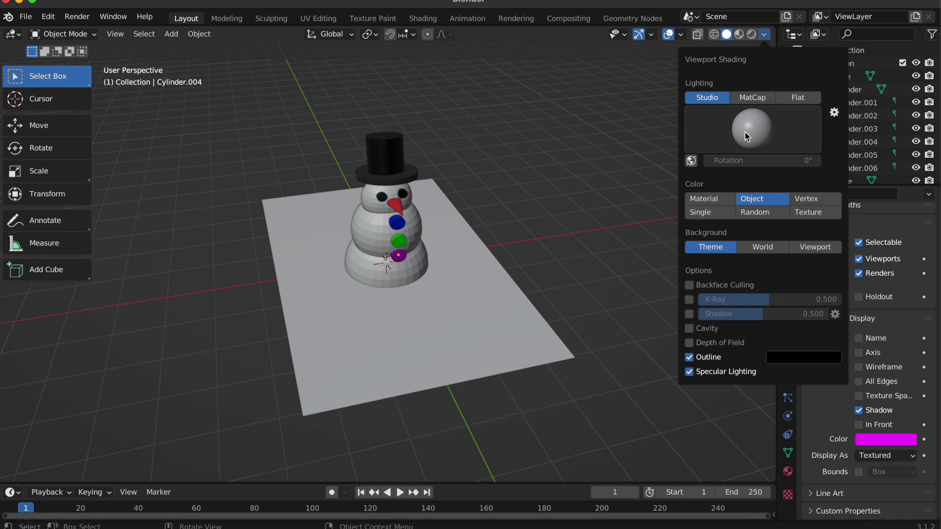
click(751, 34)
click(726, 34)
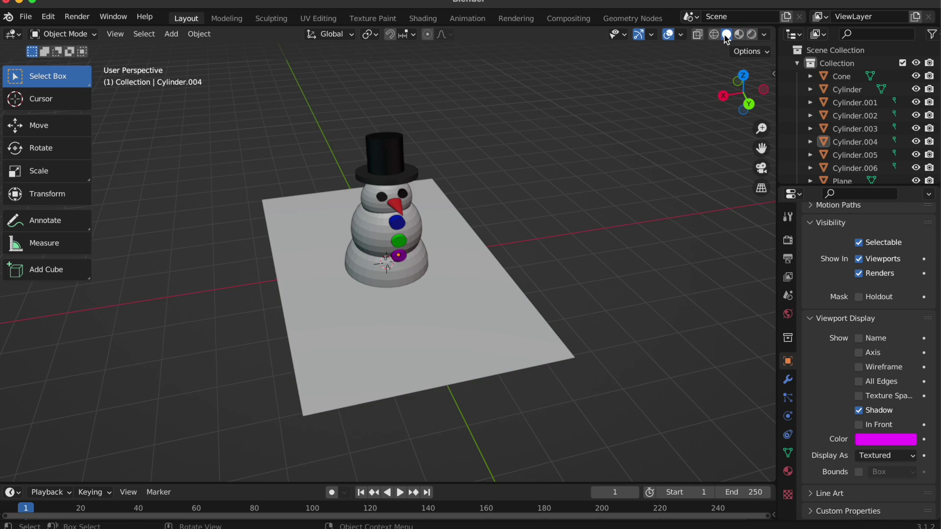
Try different studio lights for solid shading, choose a bright, even one, and turn on viewport shadows
click(764, 35)
click(757, 132)
click(640, 175)
click(742, 134)
click(758, 175)
click(754, 133)
click(719, 175)
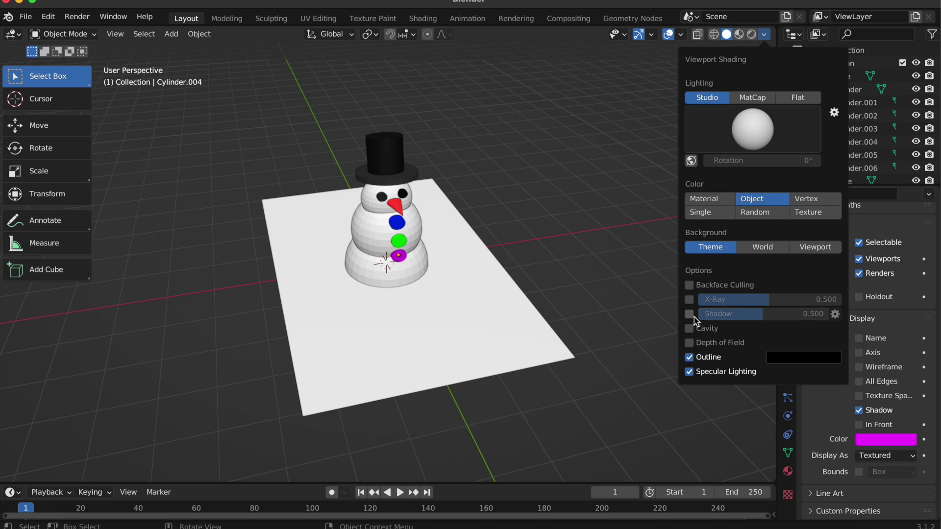
click(690, 314)
scroll(471, 344, right, 5)
scroll(471, 344, left, 5)
scroll(470, 344, down, 5)
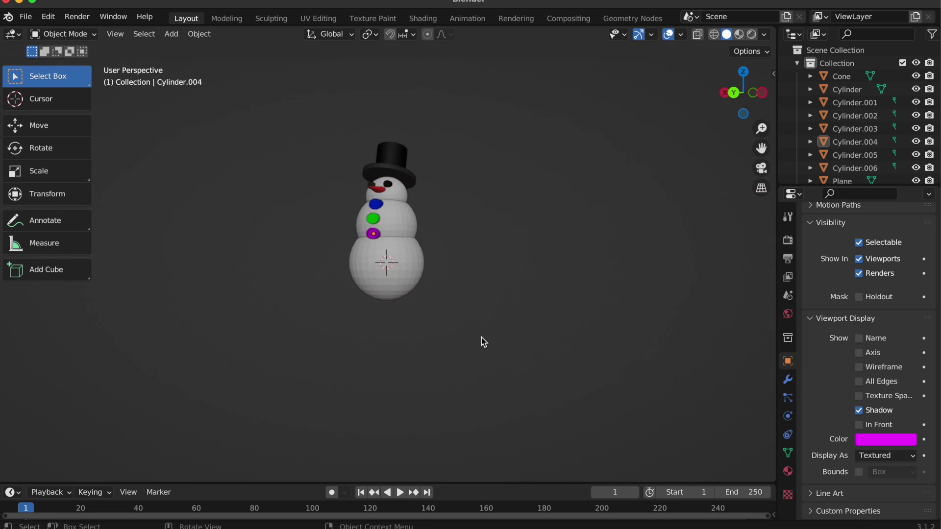